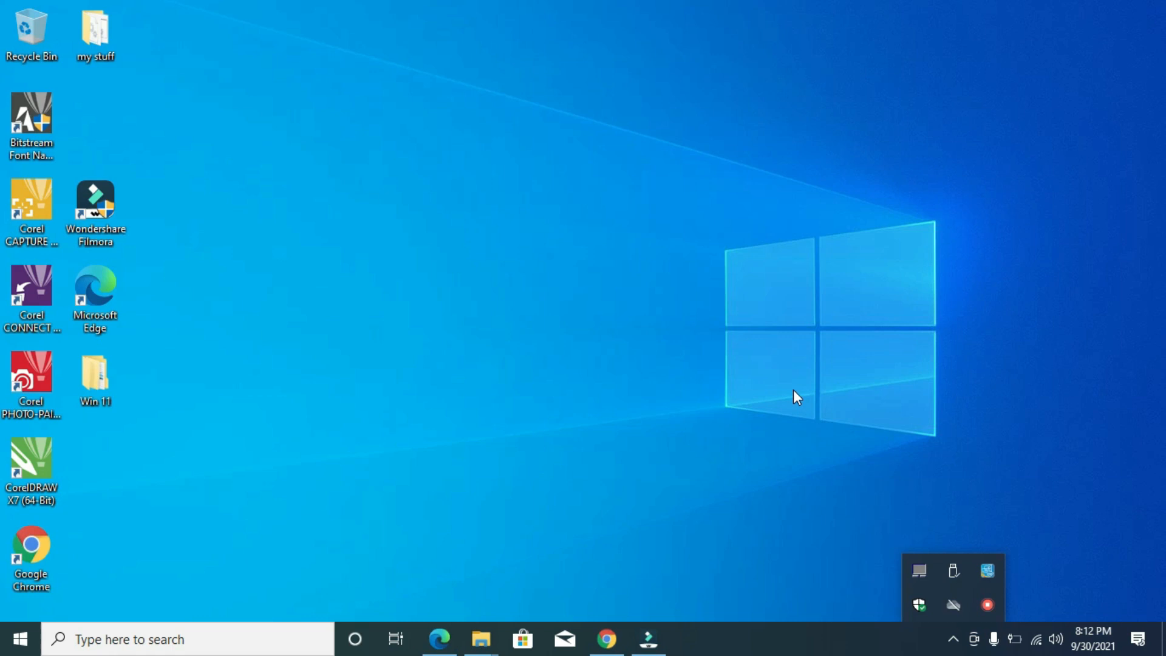
{"action": "right_click", "coordinate": [655, 187]}
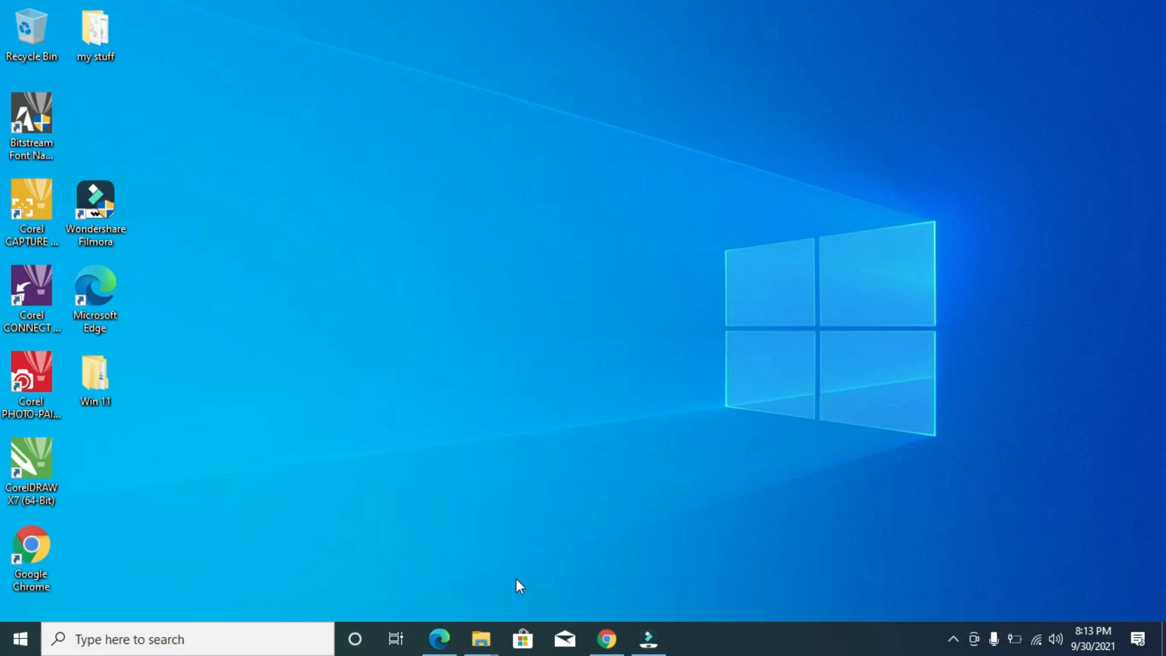
{"action": "mouse_move", "coordinate": [494, 643]}
{"action": "left_click", "coordinate": [546, 594]}
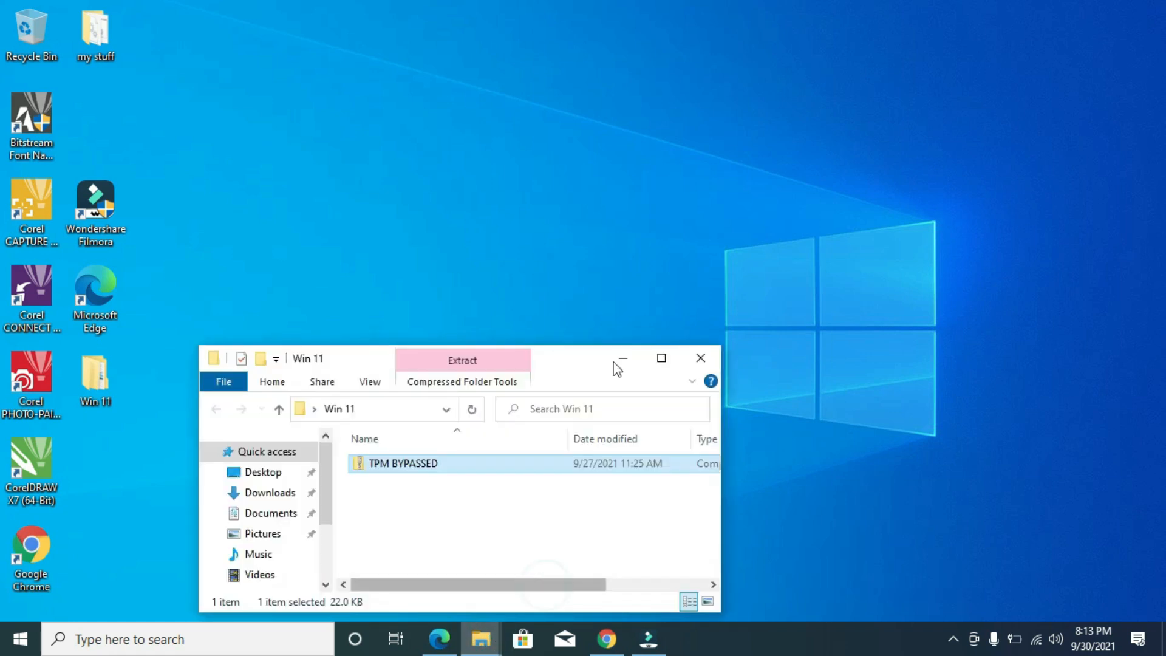
{"action": "left_click_drag", "start_coordinate": [574, 369], "coordinate": [823, 127]}
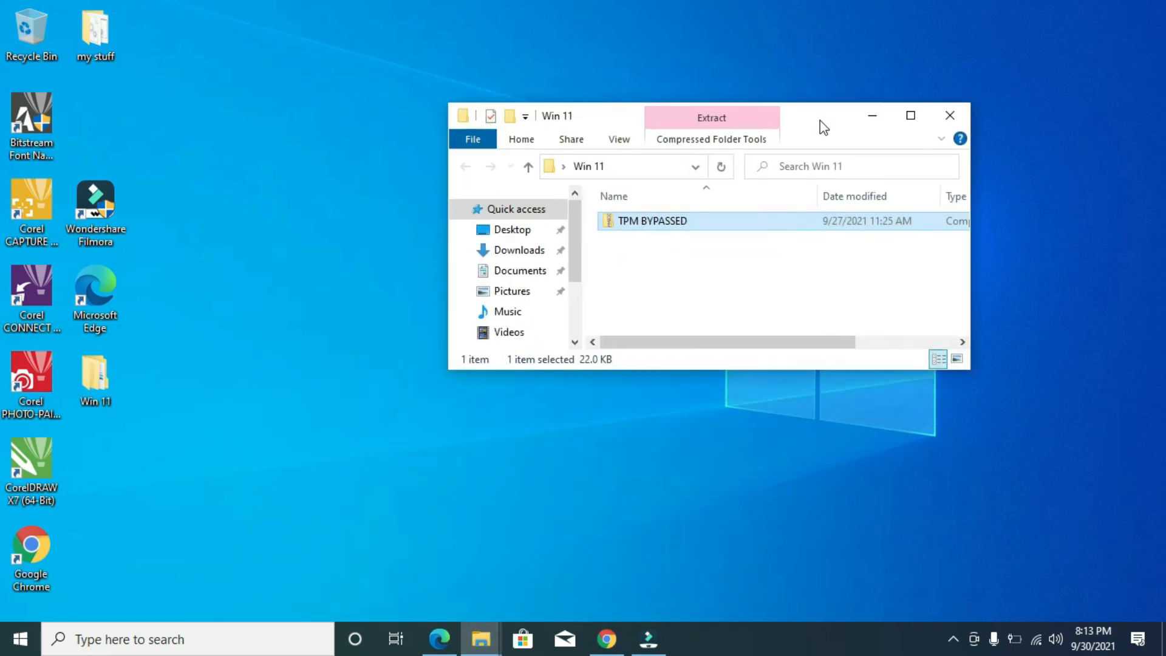
{"action": "left_click", "coordinate": [939, 112]}
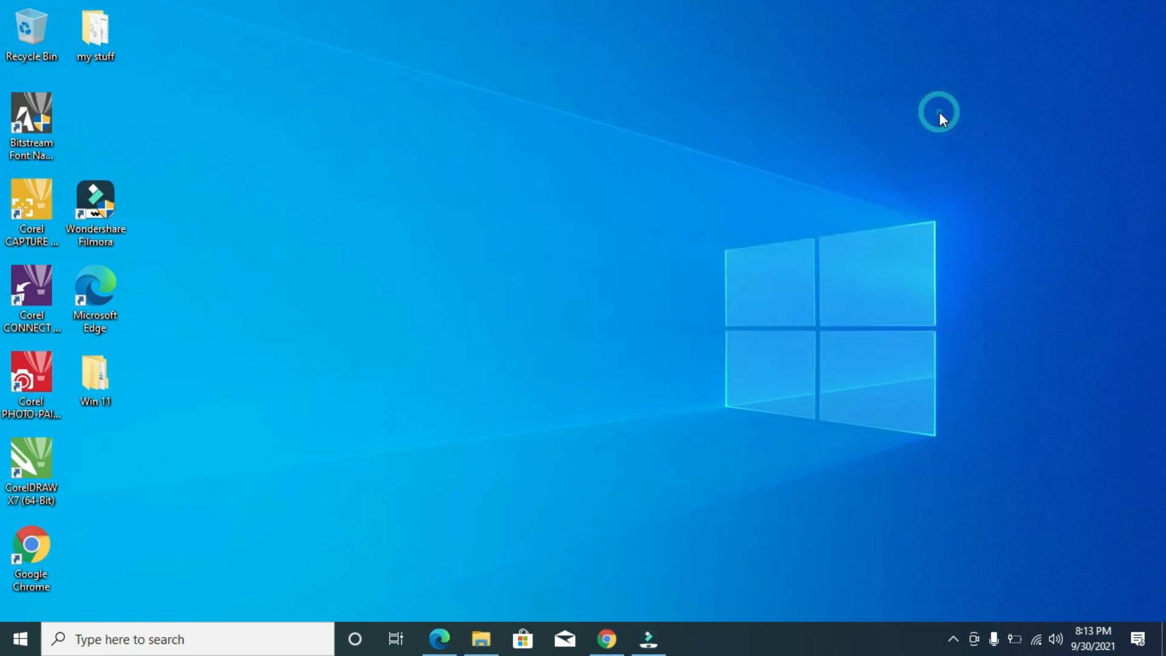
Step: Open the Win 11 desktop folder, make its window narrower, and select the TPM BYPASSED archive
{"action": "double_click", "coordinate": [89, 378]}
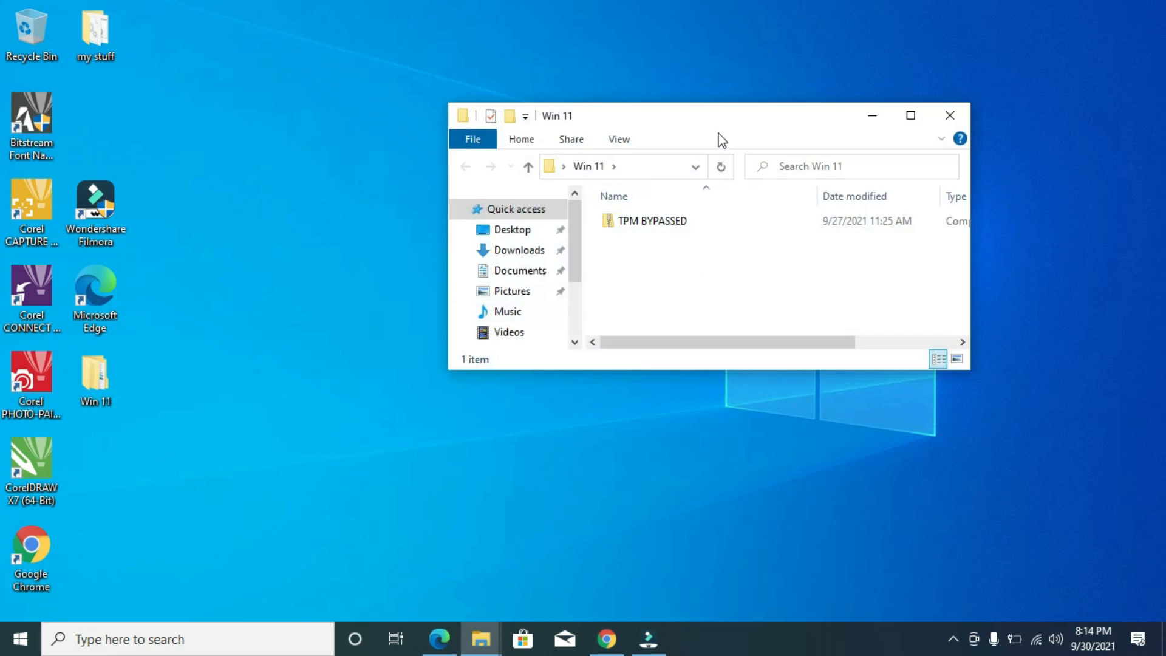
{"action": "left_click_drag", "start_coordinate": [450, 104], "coordinate": [637, 83]}
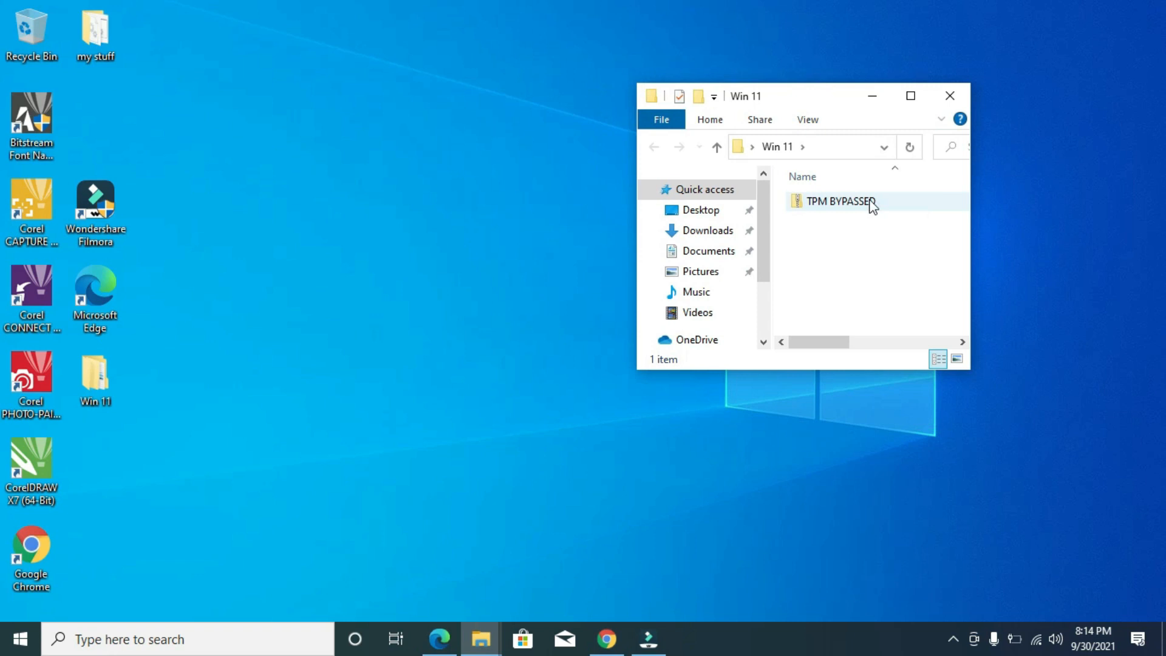
{"action": "left_click", "coordinate": [843, 198]}
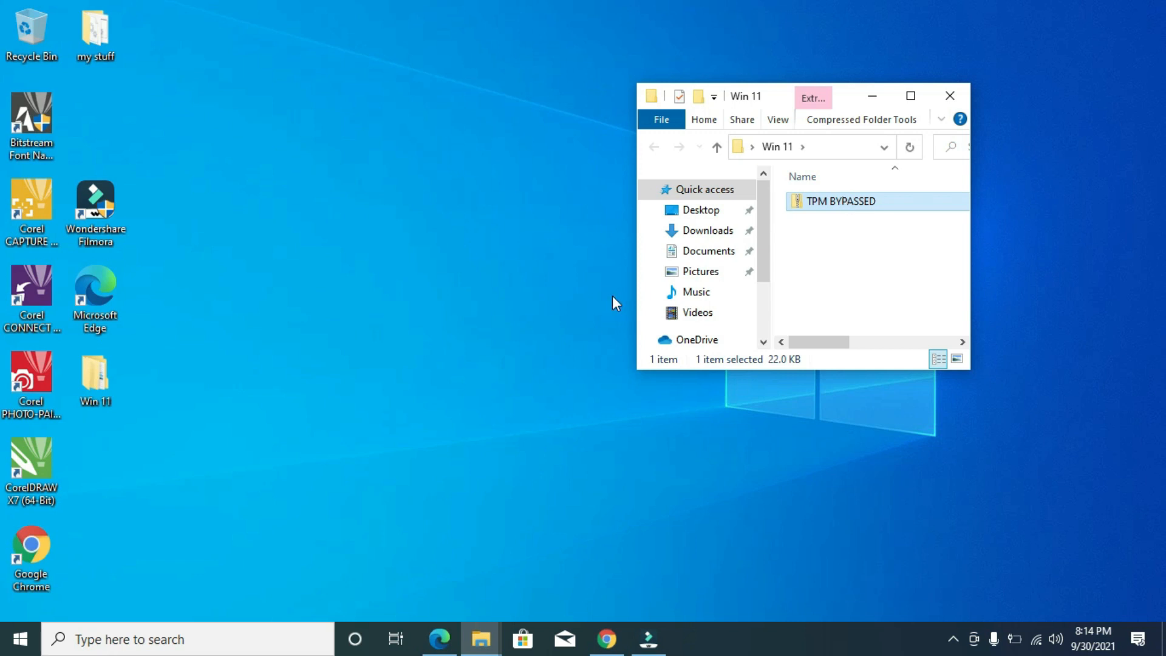
Step: Mount the Windows11_InsiderPreview_Client_x64_en-us_22454 disc image stored on the CCCOMA_X64FRE_EN-US_DV9 (D:) drive
{"action": "mouse_move", "coordinate": [481, 639]}
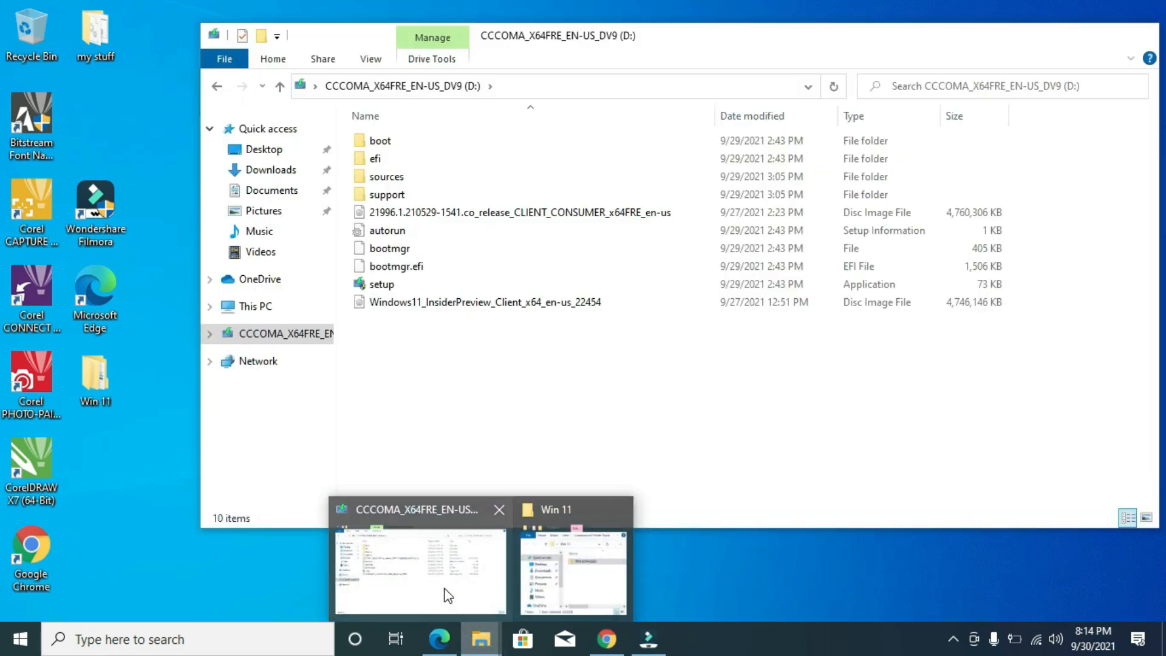
{"action": "left_click", "coordinate": [447, 594]}
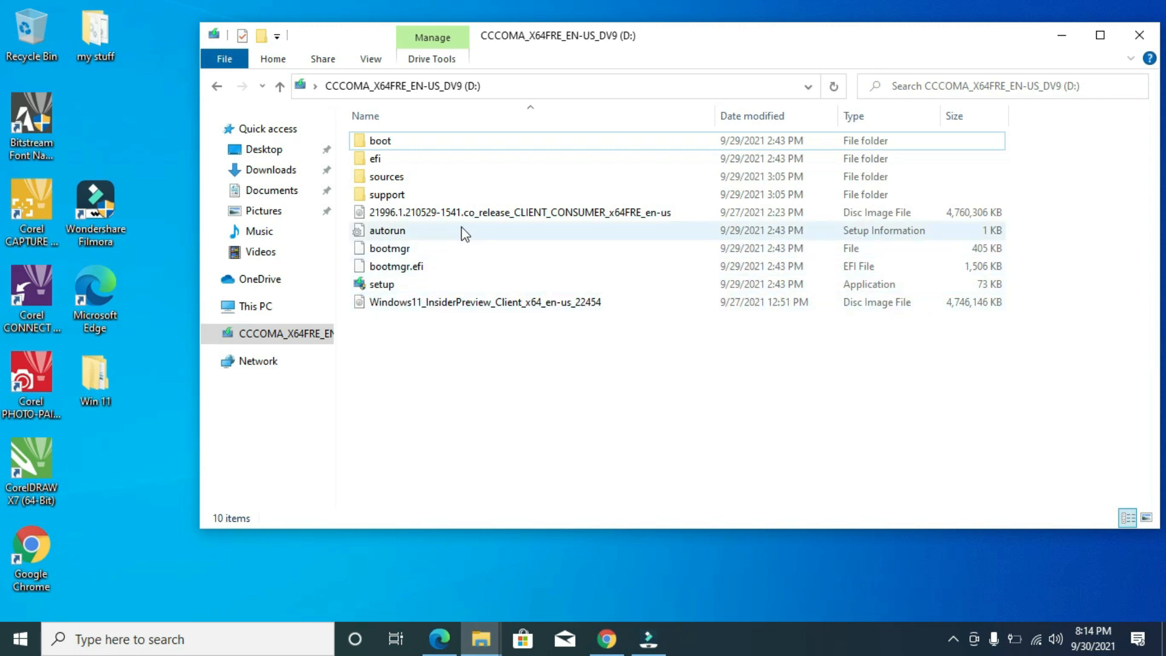
{"action": "left_click", "coordinate": [440, 302]}
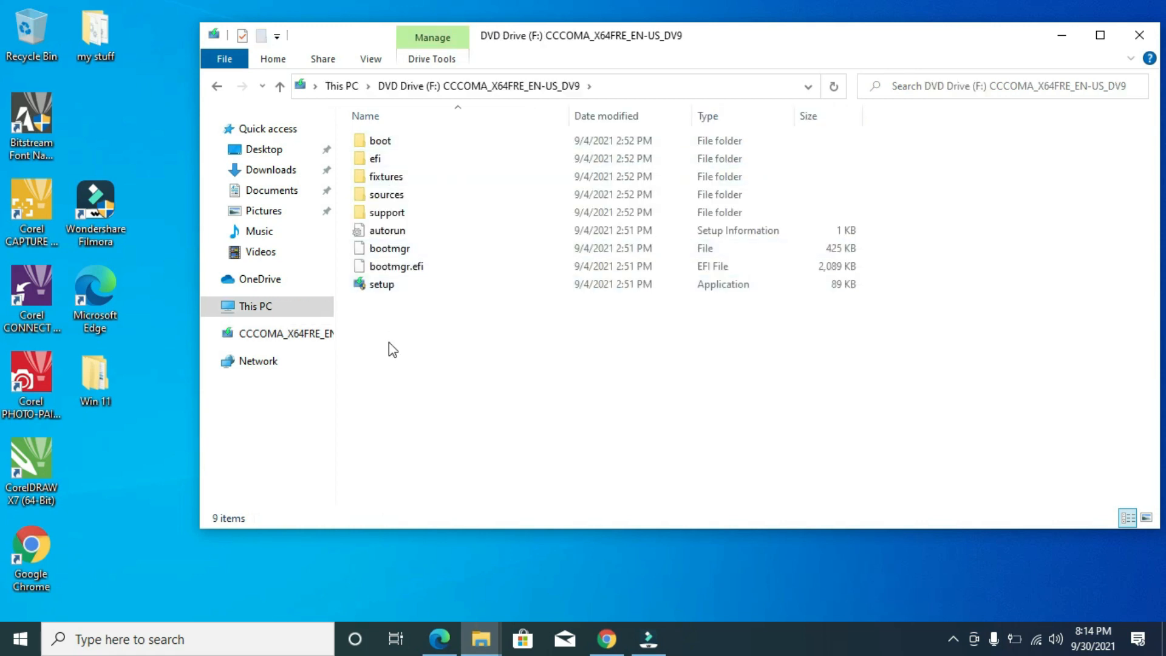
Step: Launch the setup application from the mounted DVD Drive (F:) and minimise the drive's folder window
{"action": "left_click", "coordinate": [380, 293]}
{"action": "double_click", "coordinate": [380, 292]}
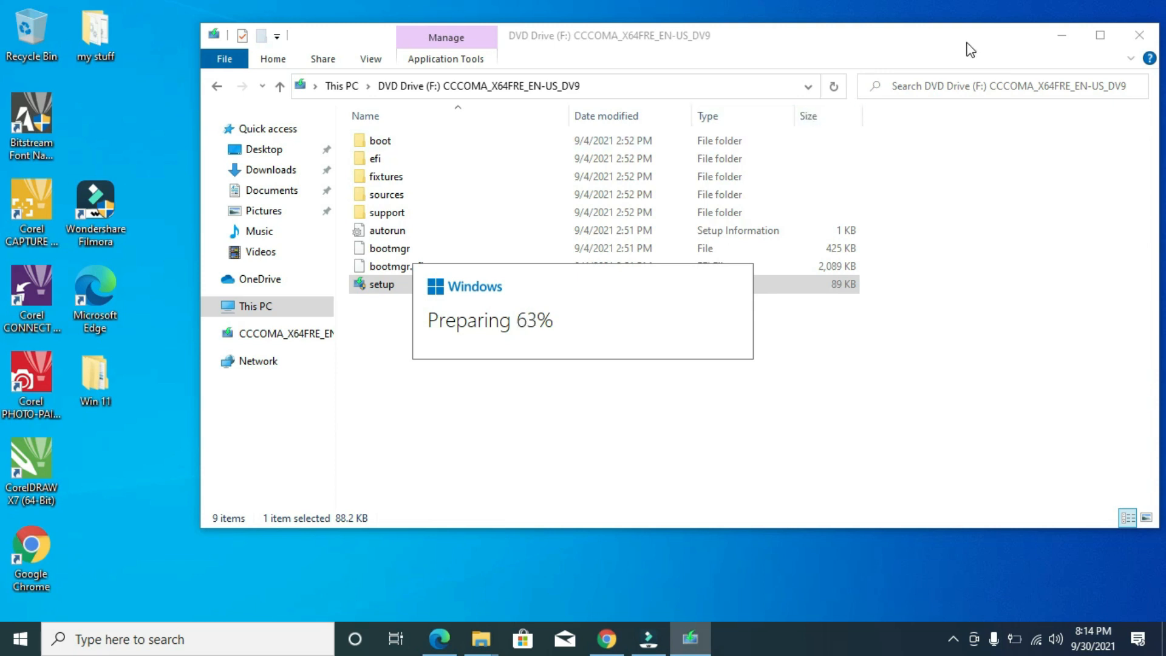
{"action": "left_click_drag", "start_coordinate": [1000, 37], "coordinate": [911, 66]}
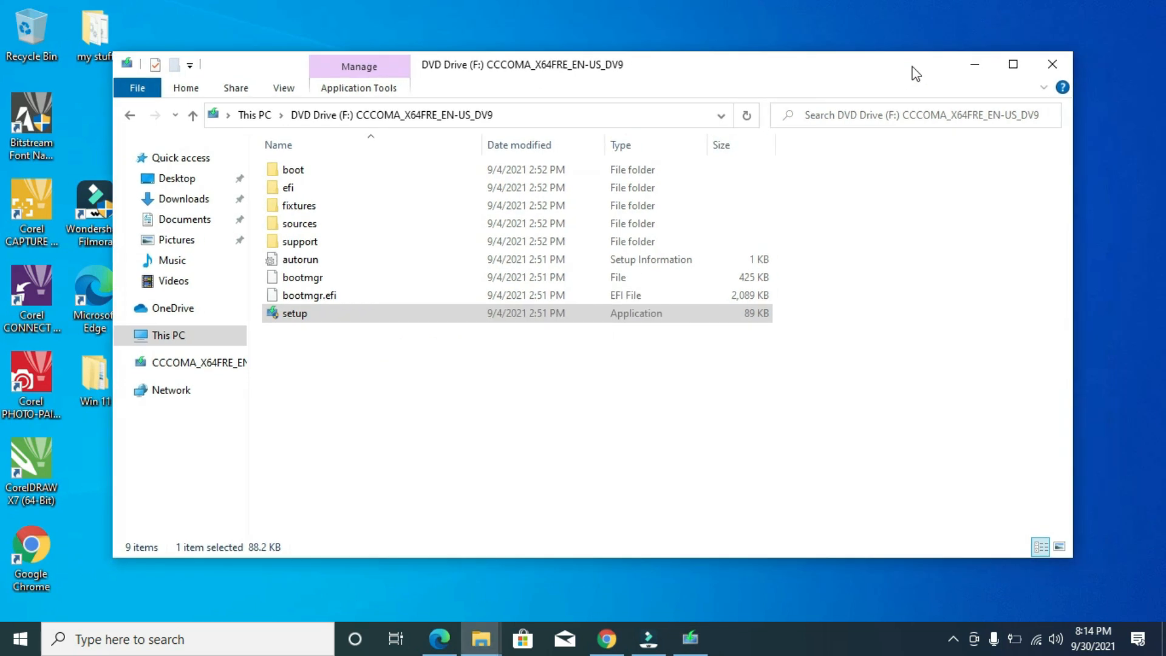
{"action": "left_click", "coordinate": [972, 67]}
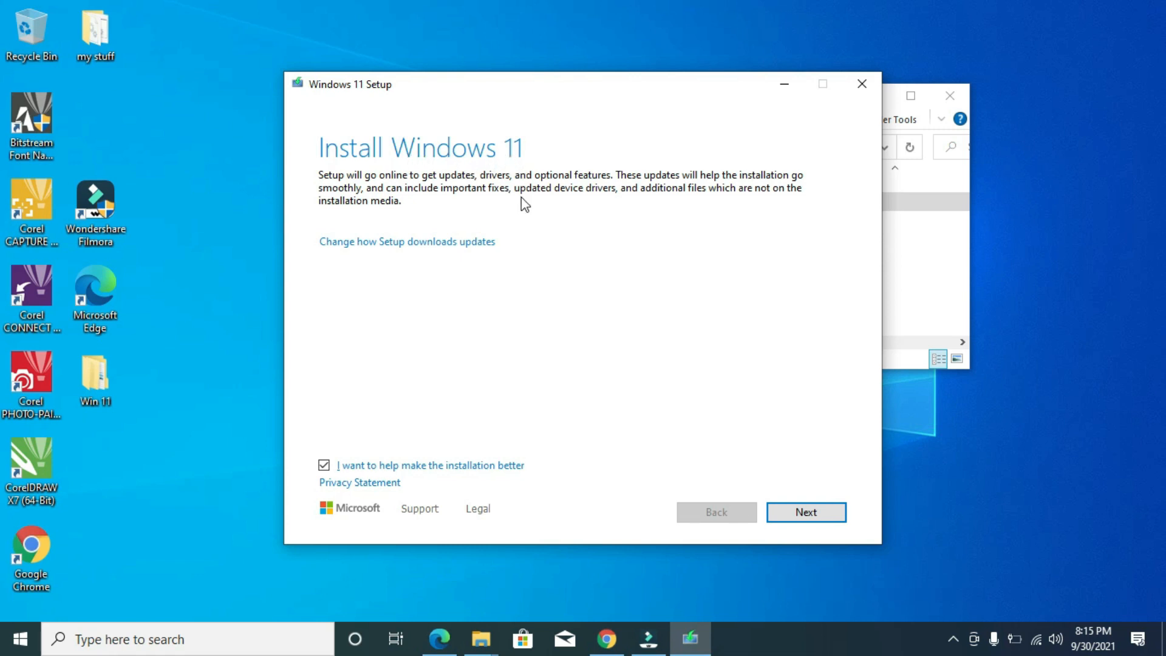
Step: Try to continue the Windows 11 installation with update downloads set to Not right now, and close Setup
{"action": "left_click", "coordinate": [463, 241]}
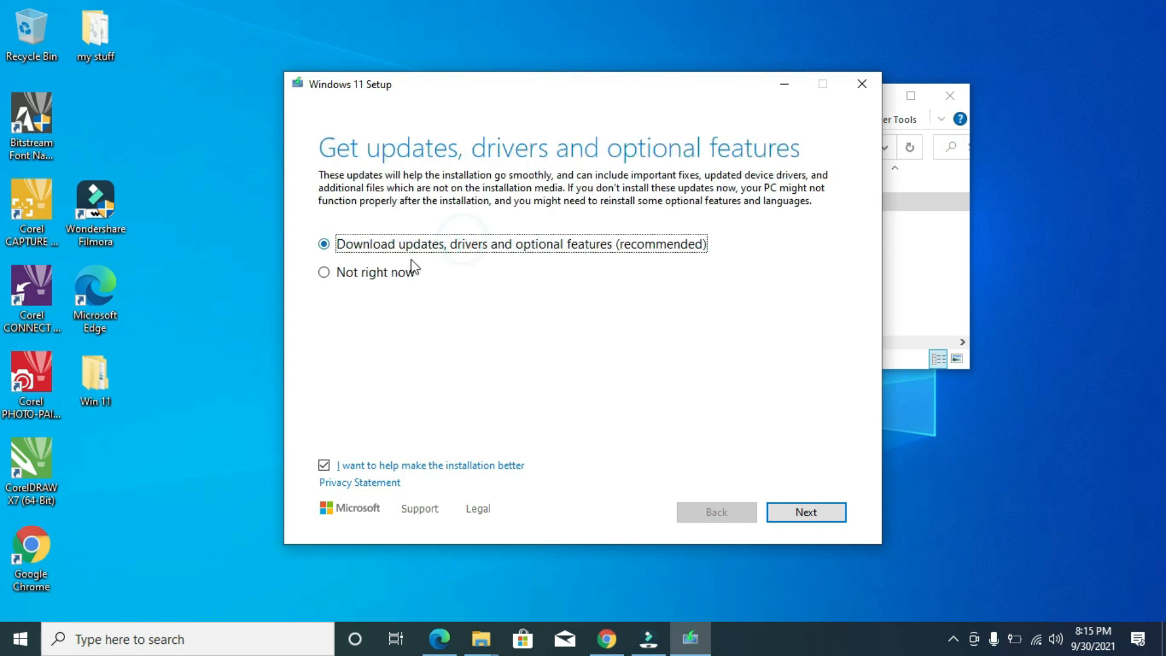
{"action": "left_click", "coordinate": [382, 273]}
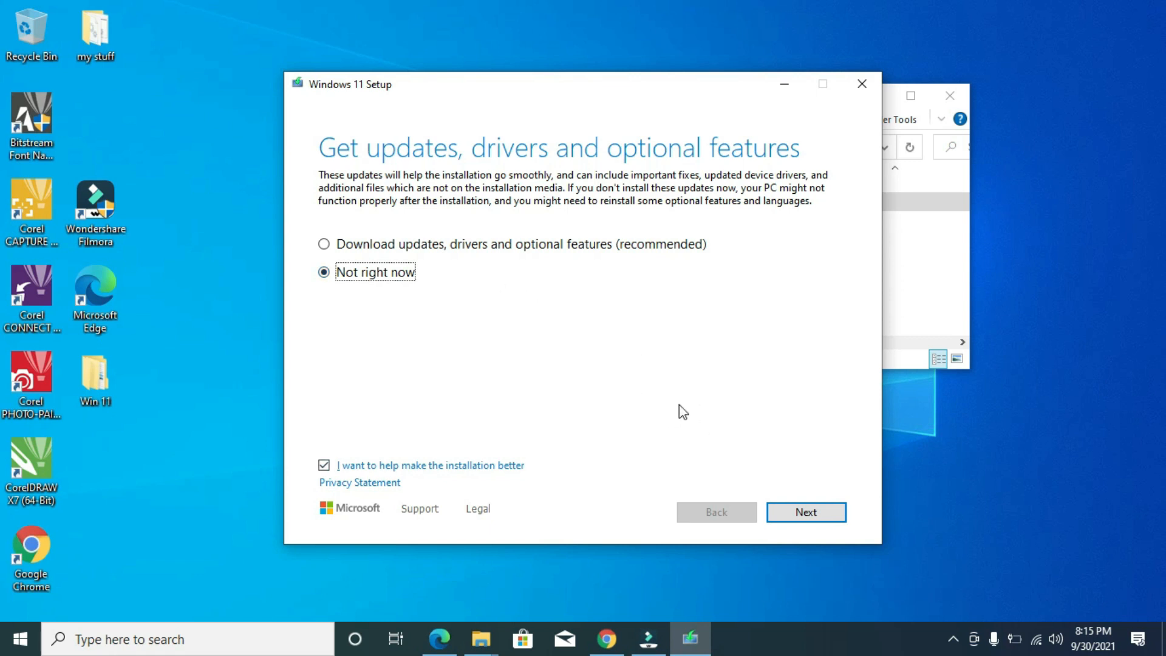
{"action": "left_click", "coordinate": [805, 514]}
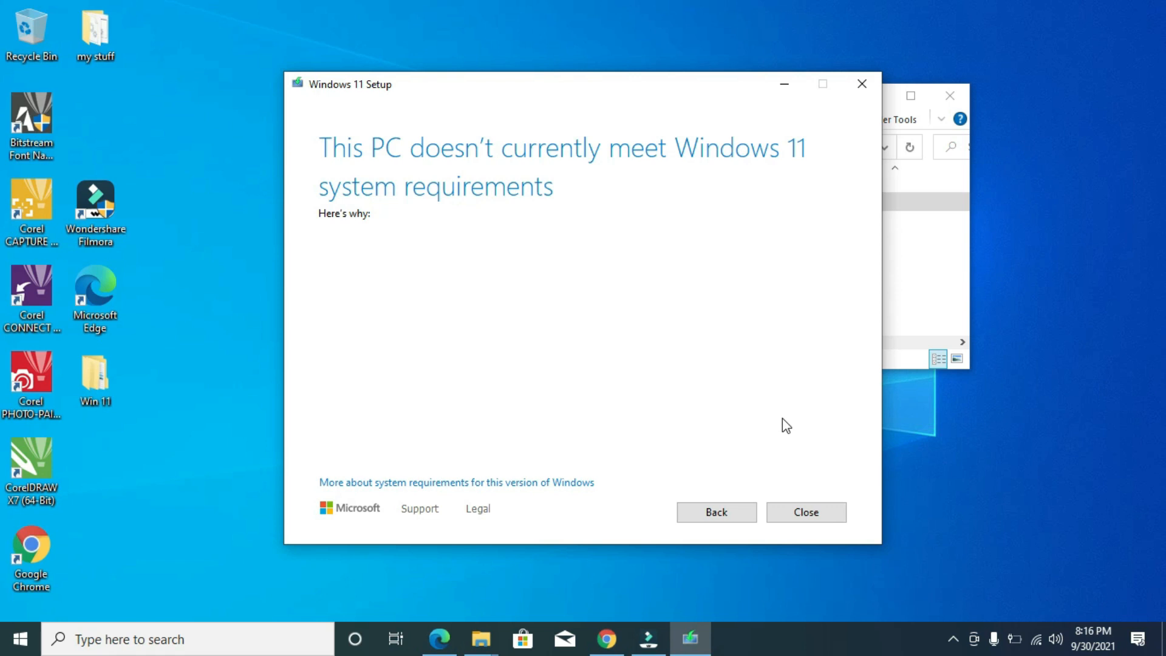
{"action": "left_click", "coordinate": [809, 515]}
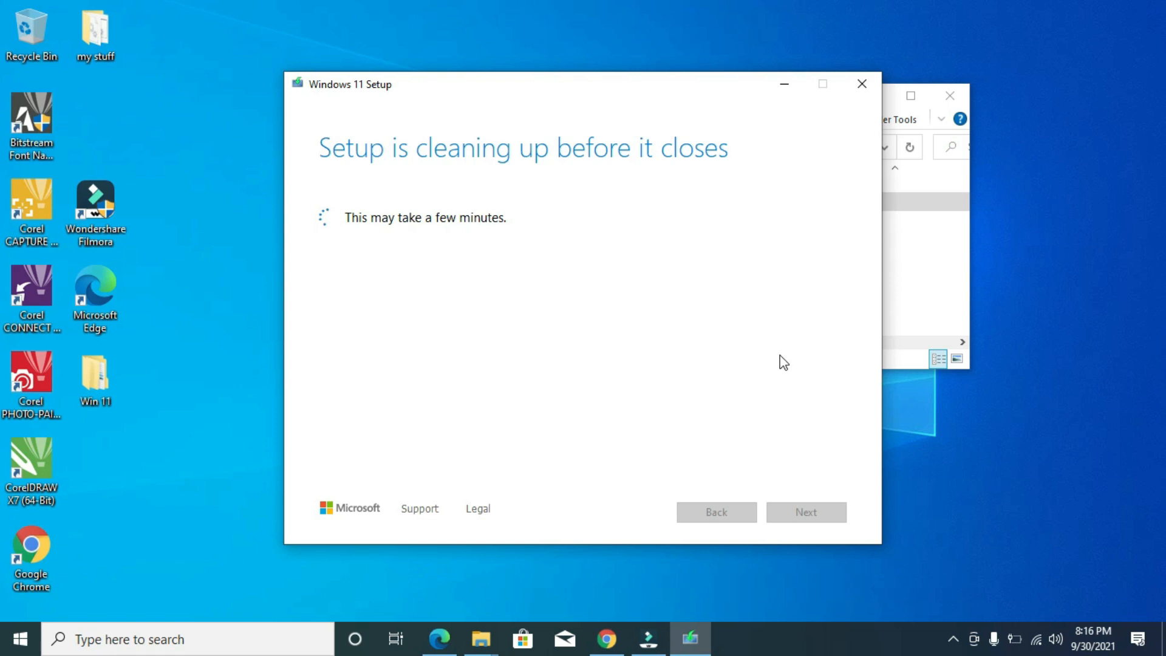
Step: Bring back the DVD Drive (F:) folder window and make it narrower so the desktop icons are uncovered
{"action": "left_click", "coordinate": [938, 264]}
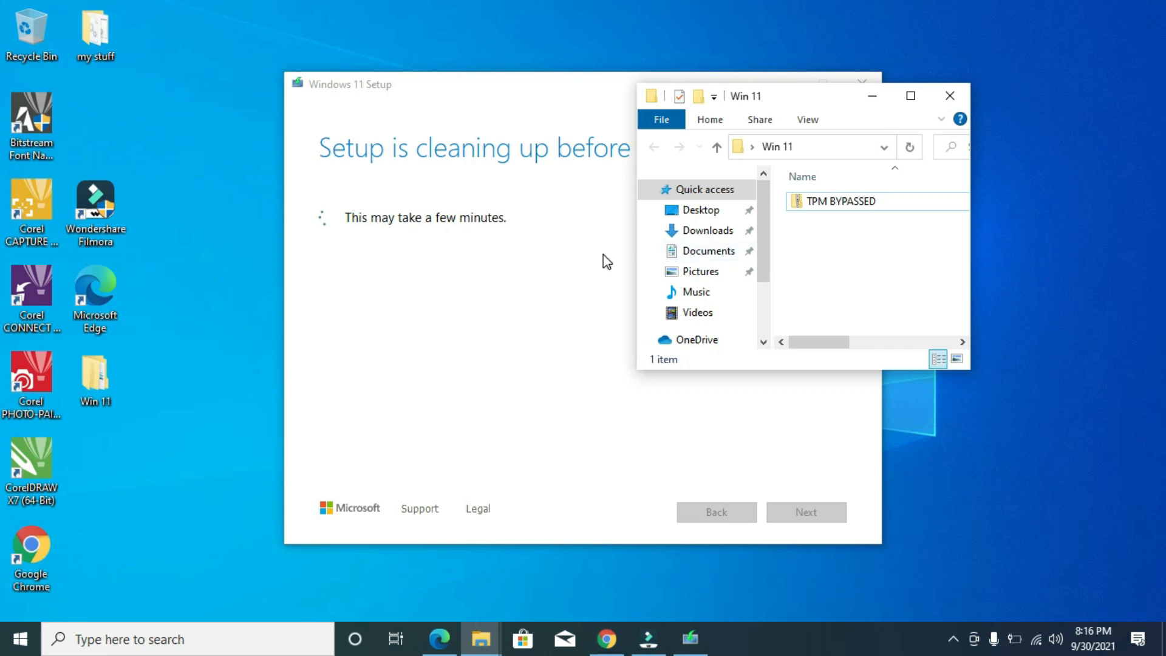
{"action": "left_click", "coordinate": [481, 644]}
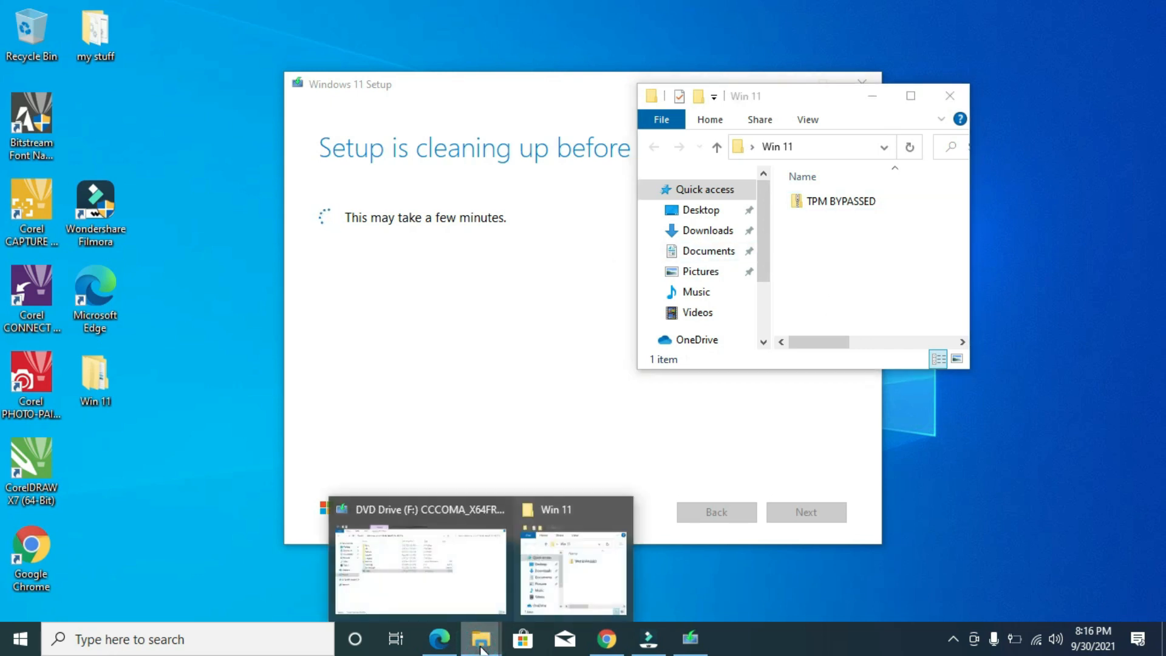
{"action": "left_click", "coordinate": [425, 549]}
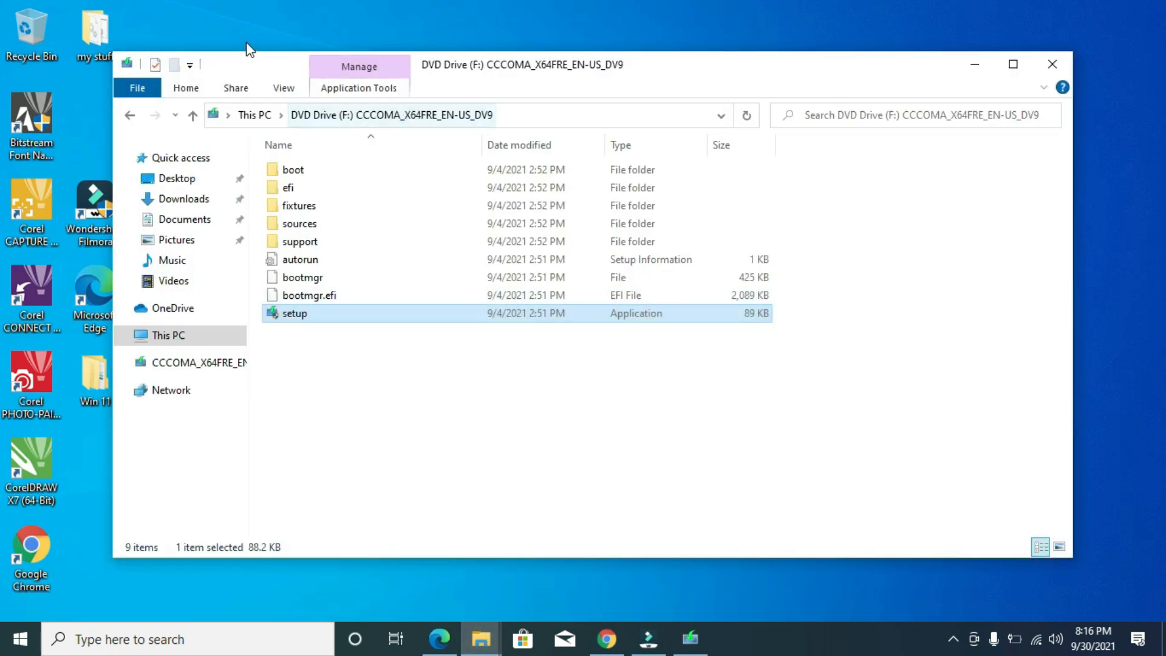
{"action": "left_click_drag", "start_coordinate": [112, 115], "coordinate": [355, 115]}
{"action": "left_click_drag", "start_coordinate": [783, 68], "coordinate": [807, 69]}
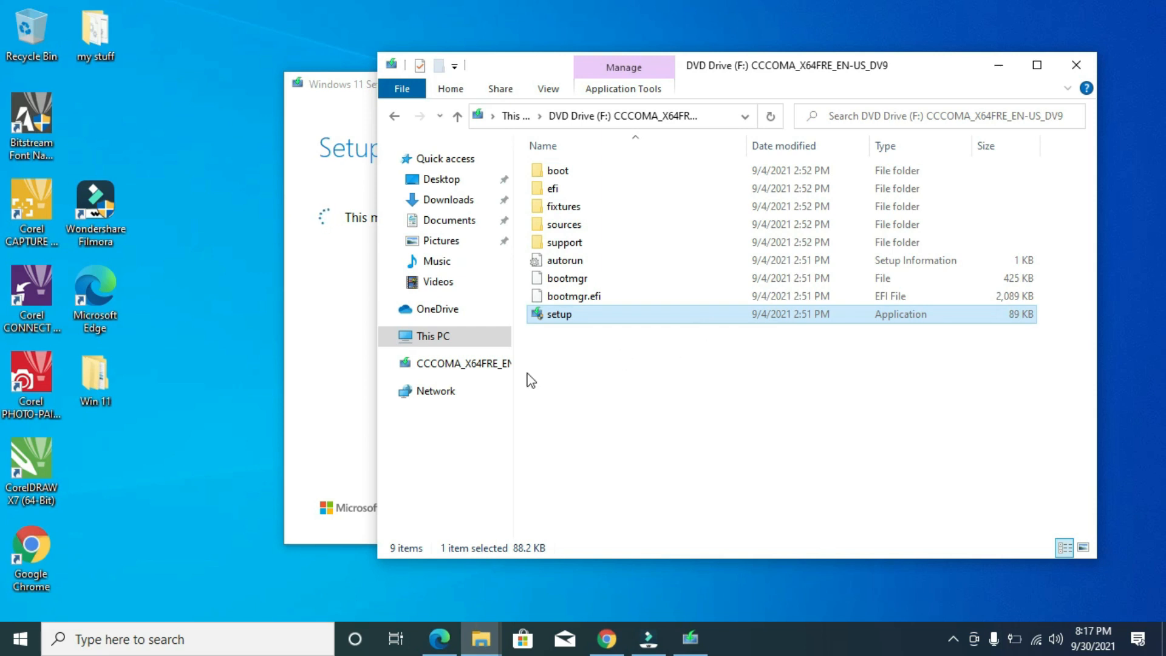
Step: Create a folder with the default name New folder on the desktop and place it below the Win 11 folder
{"action": "right_click", "coordinate": [115, 485]}
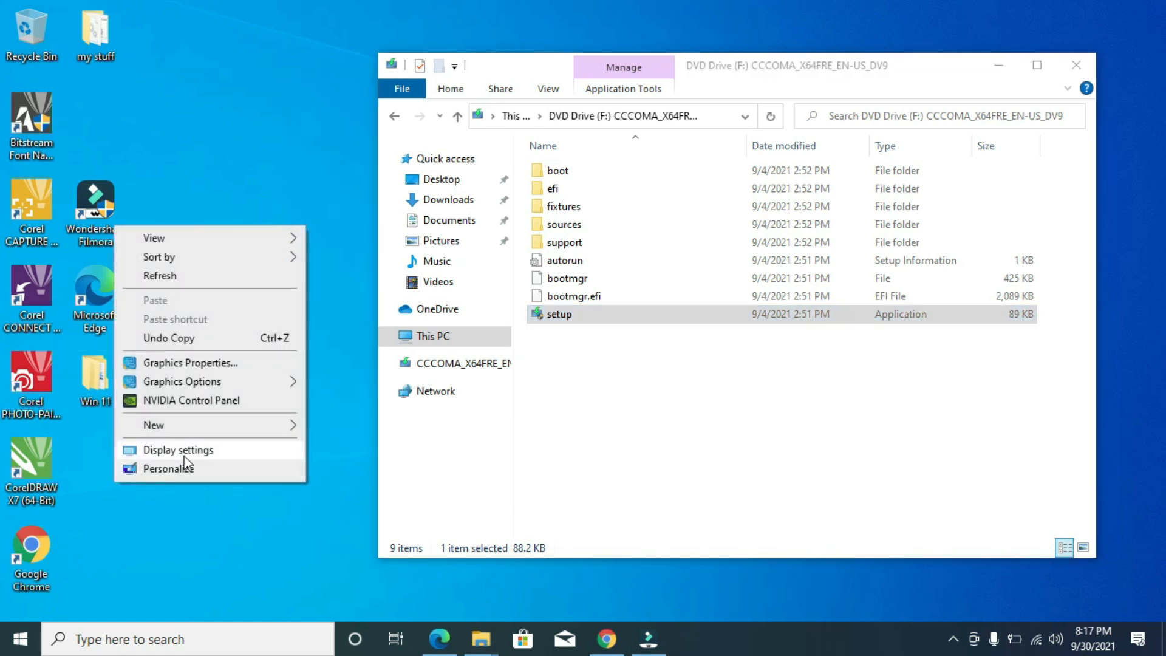
{"action": "mouse_move", "coordinate": [229, 430]}
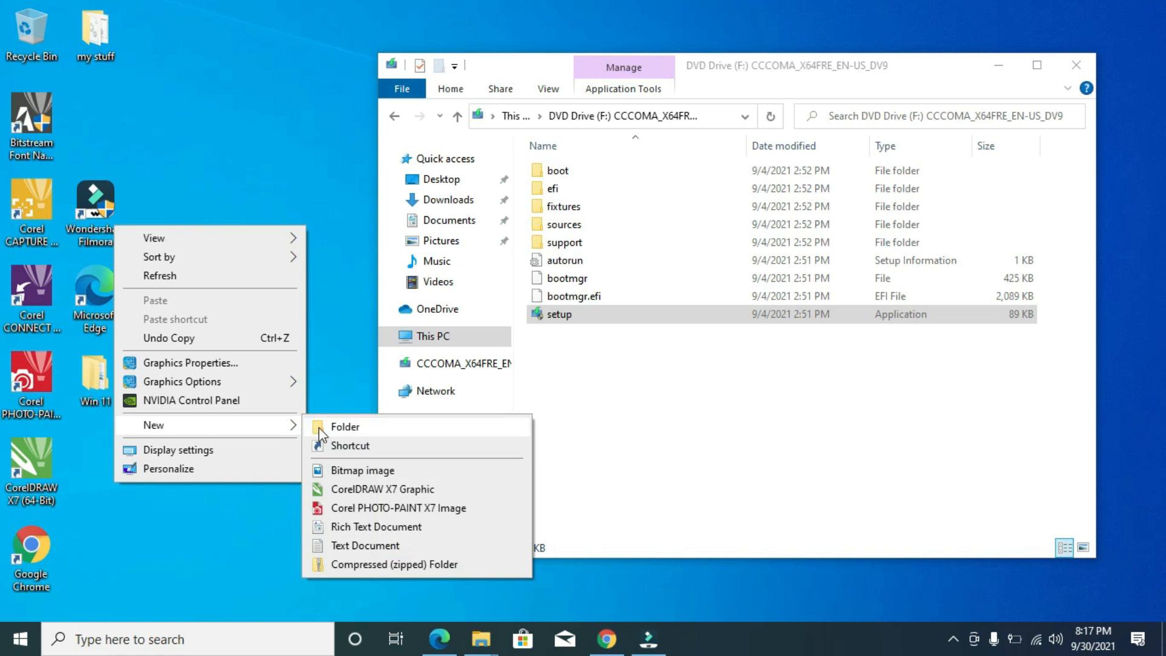
{"action": "left_click", "coordinate": [322, 428]}
{"action": "key", "text": "Return"}
{"action": "left_click_drag", "start_coordinate": [148, 542], "coordinate": [98, 449]}
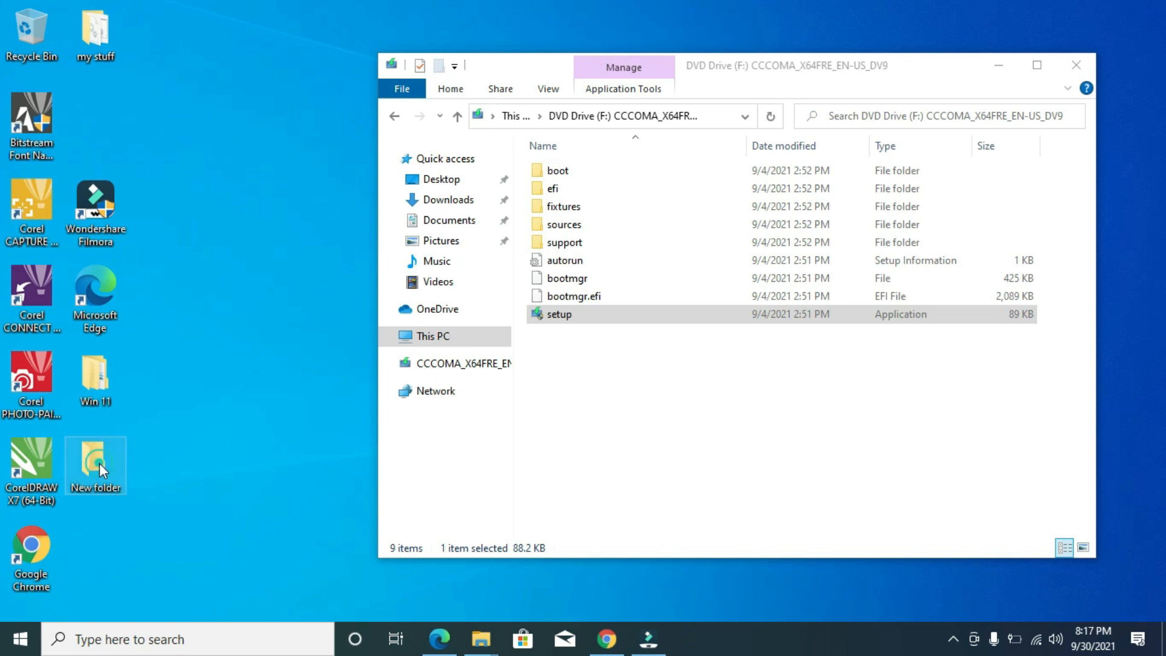
Step: Open New folder and arrange its window side by side with the DVD Drive (F:) window
{"action": "double_click", "coordinate": [100, 464]}
{"action": "left_click_drag", "start_coordinate": [831, 91], "coordinate": [399, 96]}
{"action": "left_click_drag", "start_coordinate": [686, 196], "coordinate": [399, 206]}
{"action": "left_click", "coordinate": [548, 64]}
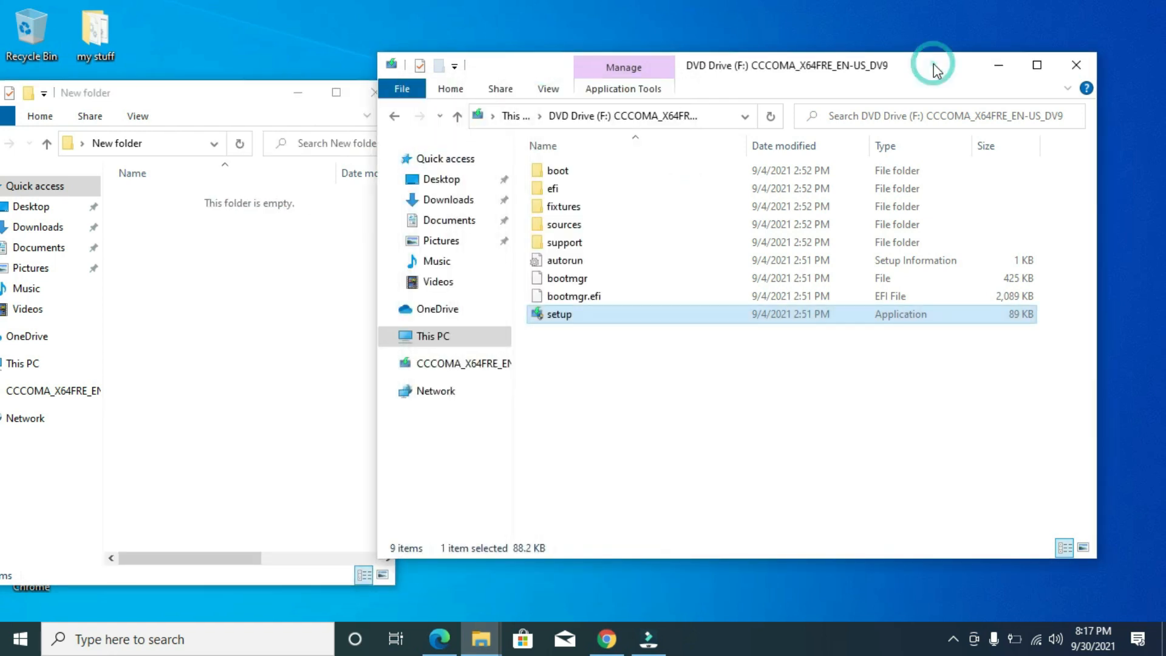
{"action": "left_click_drag", "start_coordinate": [375, 60], "coordinate": [502, 60]}
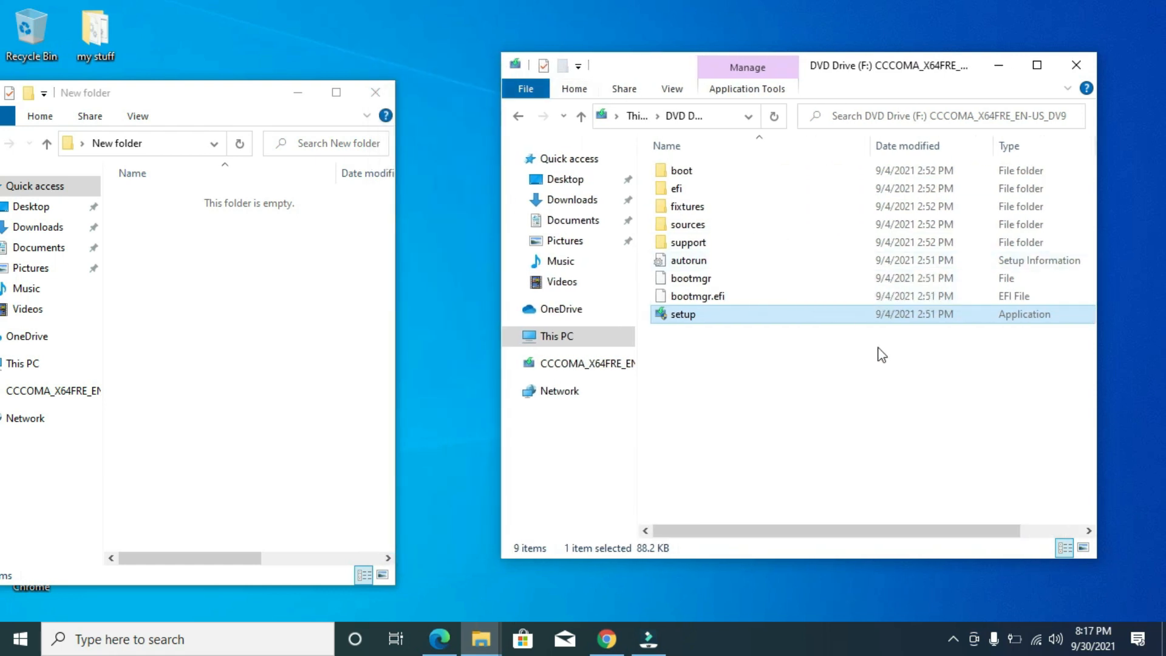
Step: Copy all files and folders from DVD Drive (F:) into New folder and close the drive window
{"action": "left_click", "coordinate": [727, 376]}
{"action": "left_click_drag", "start_coordinate": [727, 376], "coordinate": [668, 163]}
{"action": "mouse_move", "coordinate": [694, 223]}
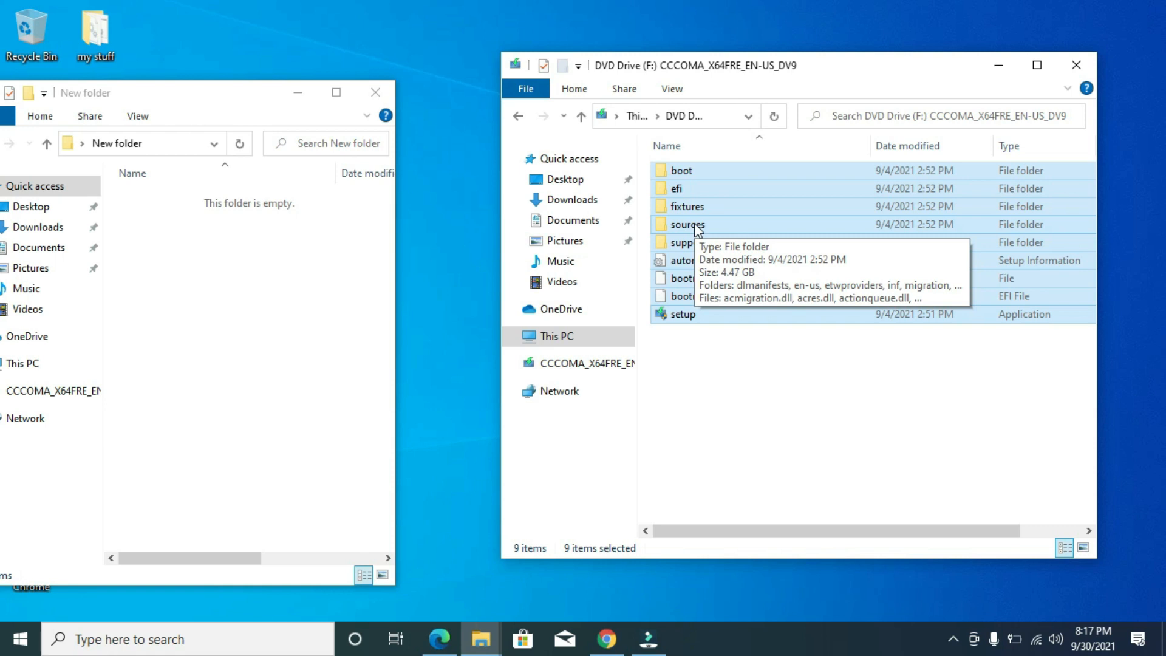
{"action": "left_click_drag", "start_coordinate": [684, 342], "coordinate": [675, 166]}
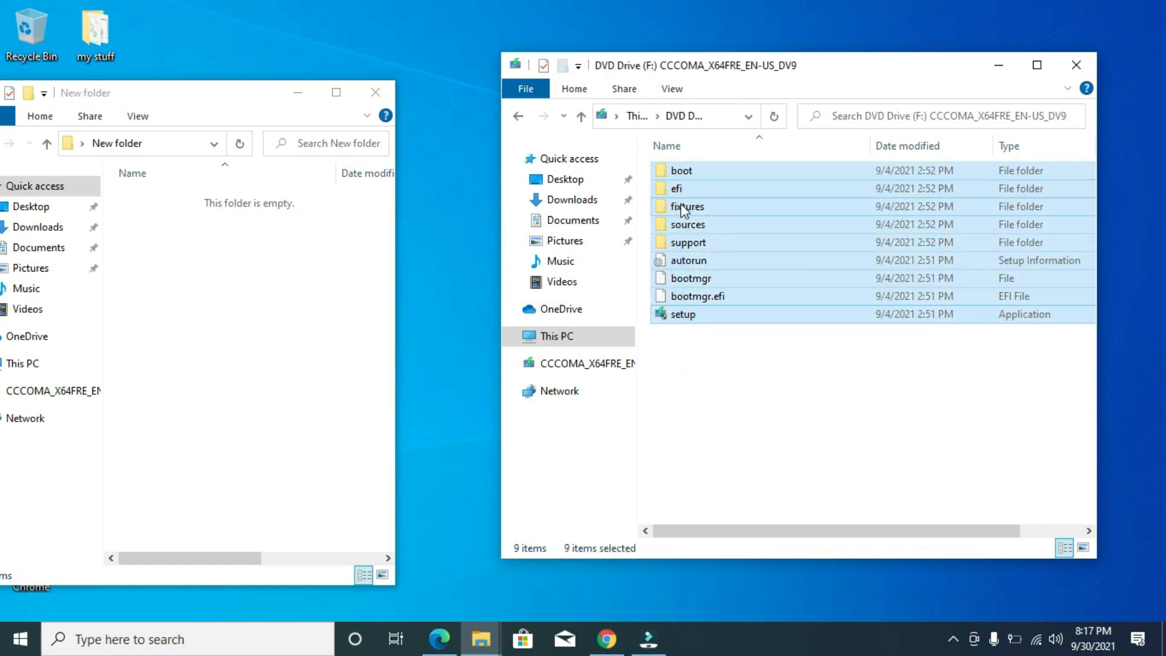
{"action": "right_click", "coordinate": [675, 245]}
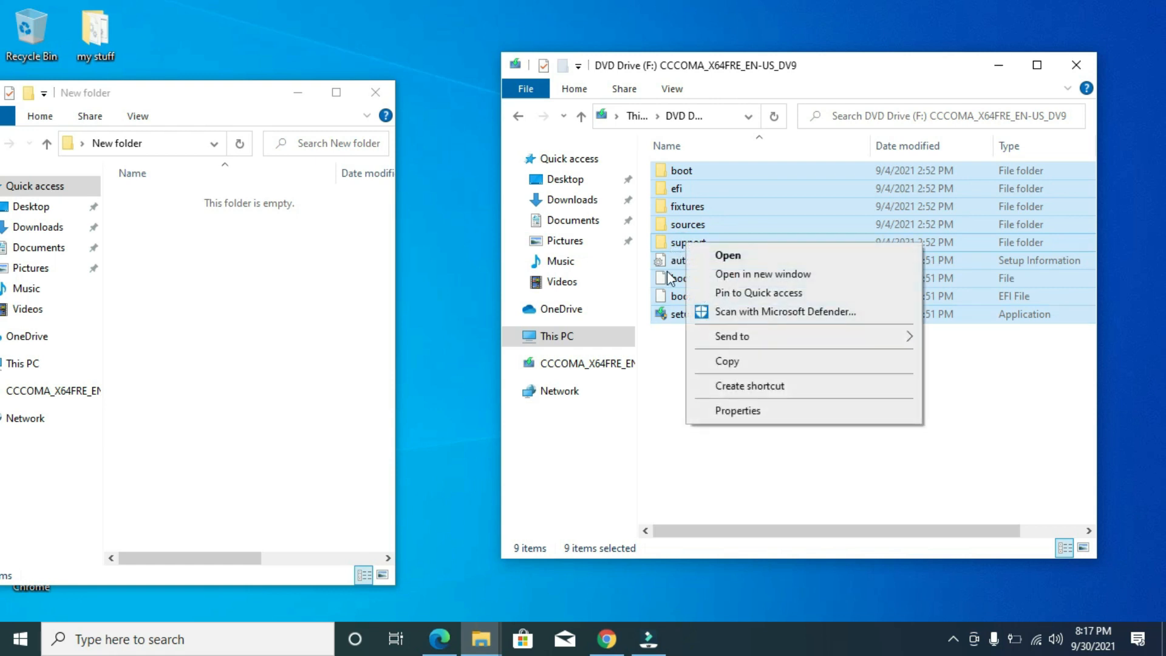
{"action": "left_click", "coordinate": [714, 362]}
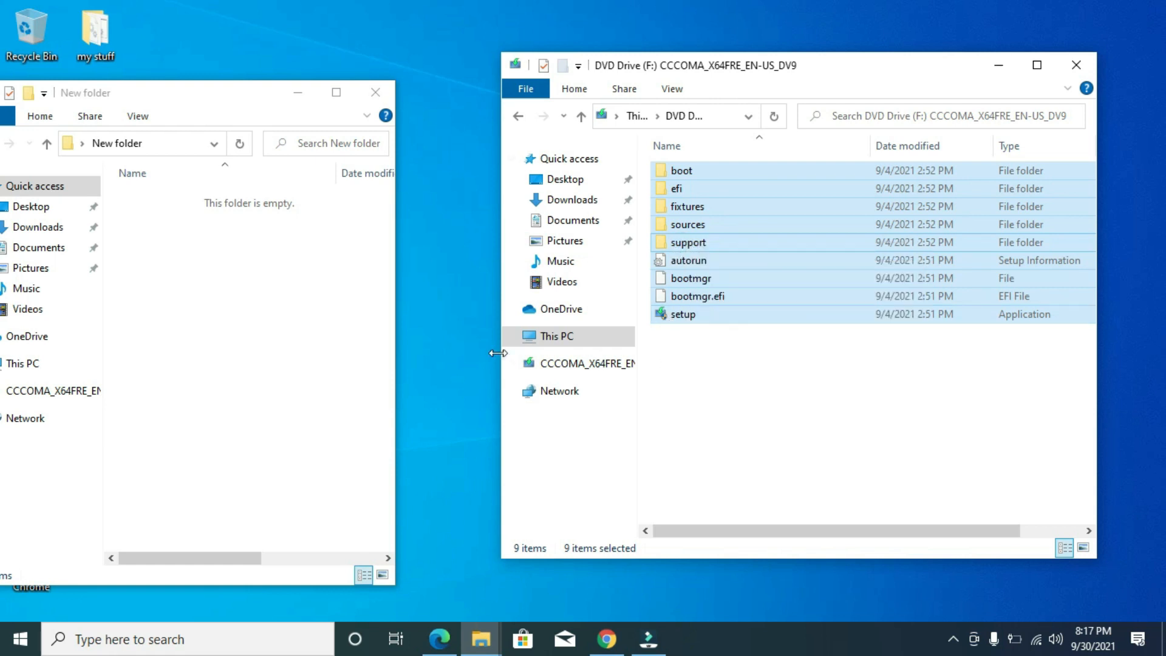
{"action": "right_click", "coordinate": [247, 311]}
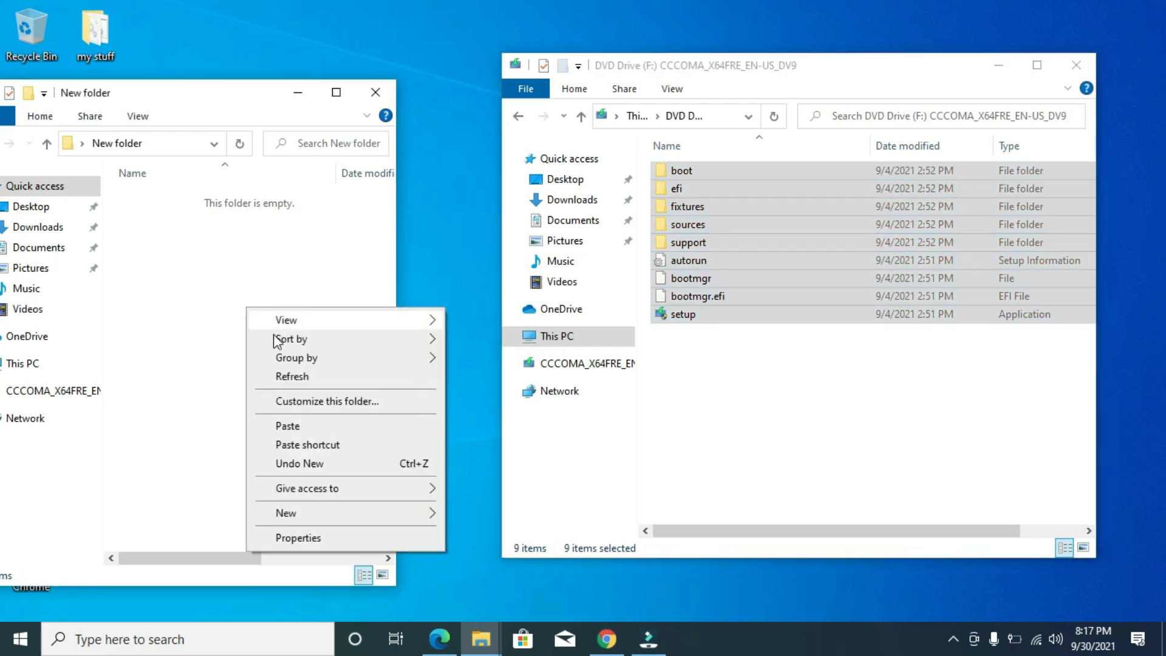
{"action": "left_click", "coordinate": [301, 428]}
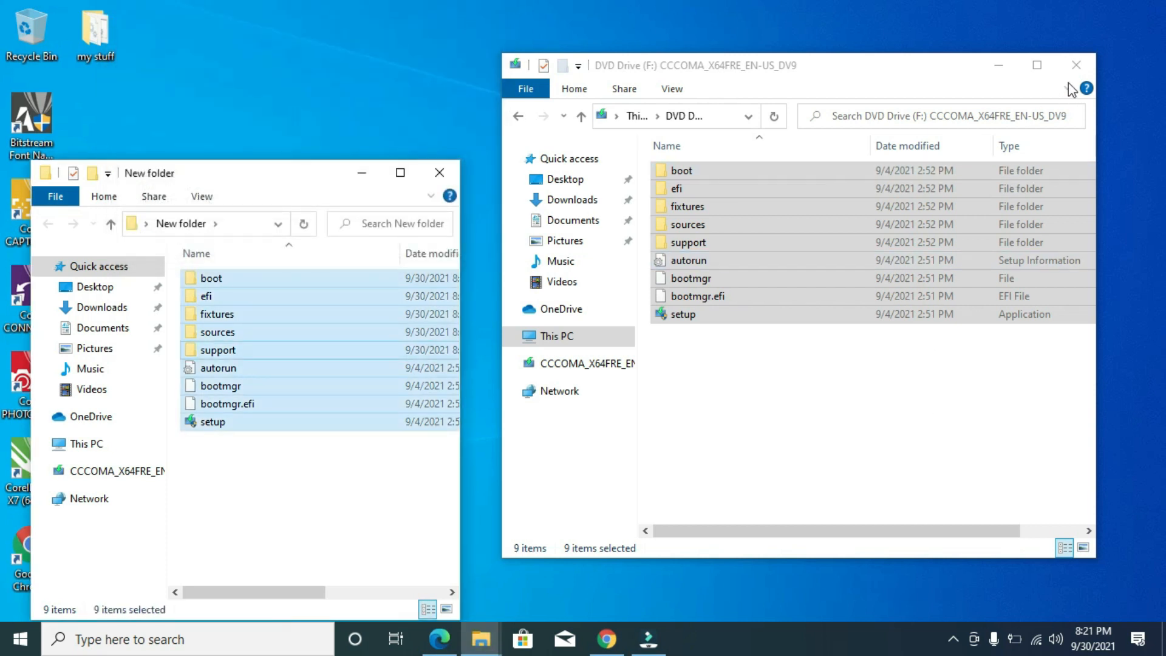
{"action": "left_click", "coordinate": [1072, 67]}
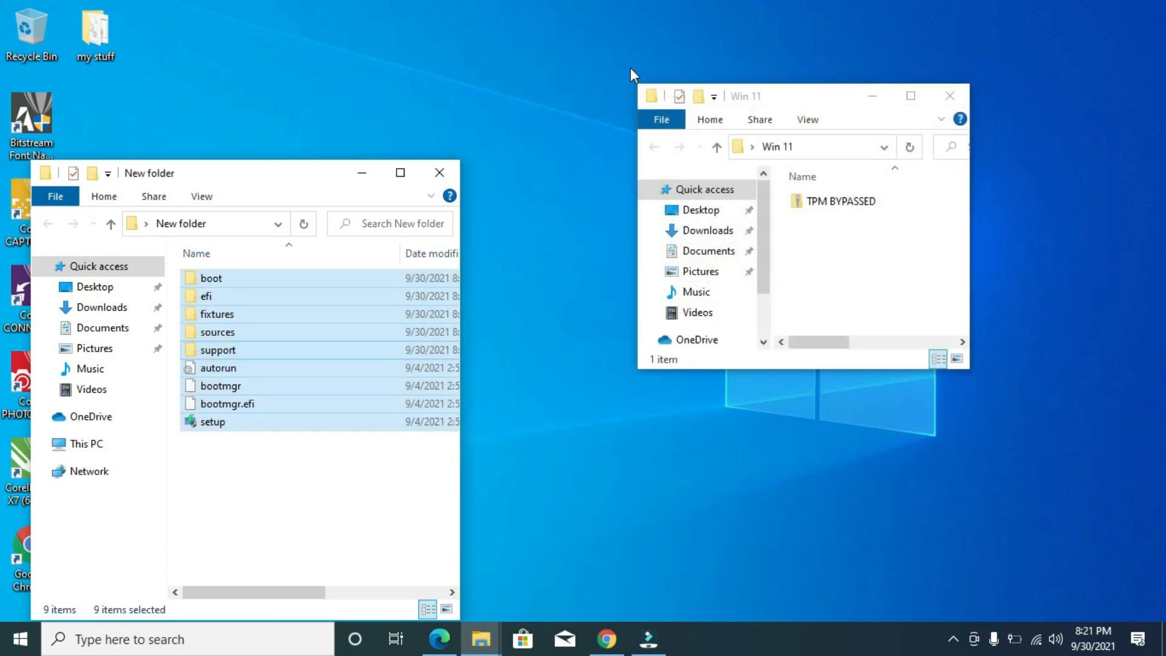
Step: Place the Win 11 and New folder windows side by side and open the TPM BYPASSED archive
{"action": "left_click_drag", "start_coordinate": [323, 161], "coordinate": [954, 129]}
{"action": "left_click_drag", "start_coordinate": [818, 97], "coordinate": [439, 83]}
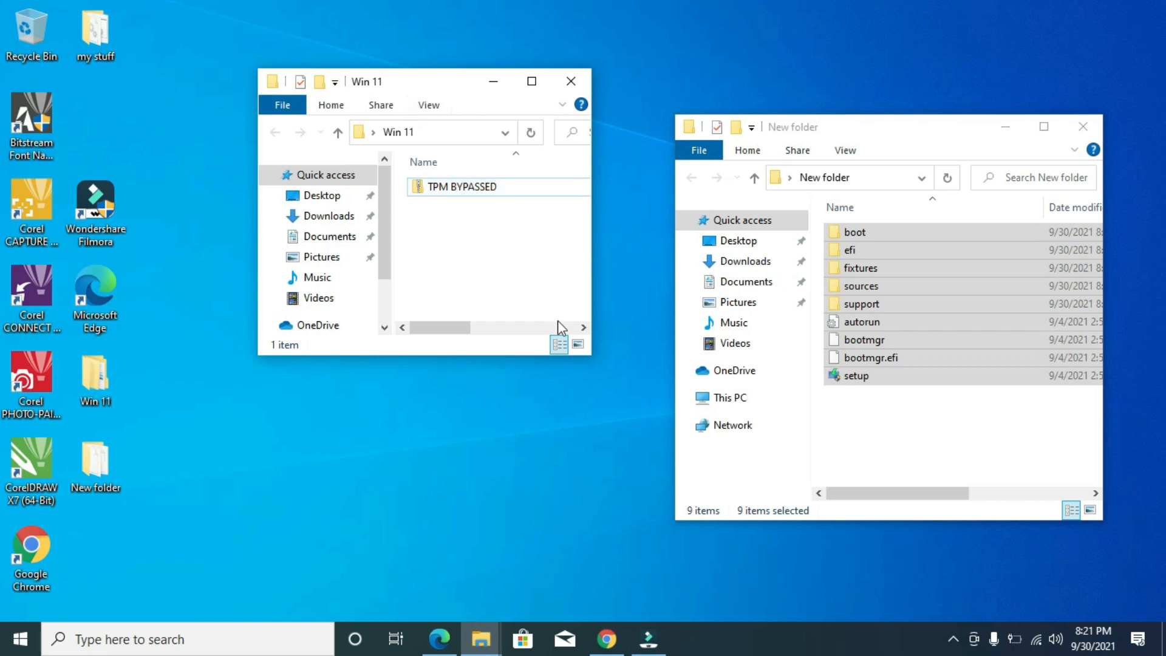
{"action": "double_click", "coordinate": [445, 188]}
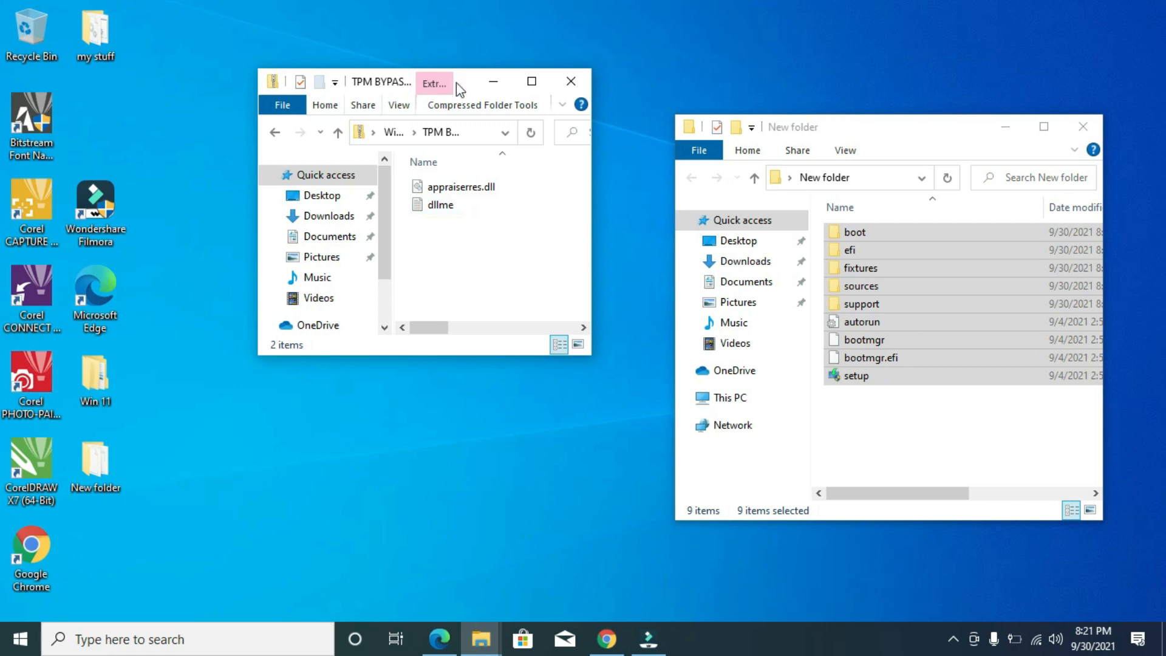
Step: Copy appraiserres.dll and dllme from the TPM BYPASSED archive
{"action": "left_click_drag", "start_coordinate": [471, 86], "coordinate": [406, 79]}
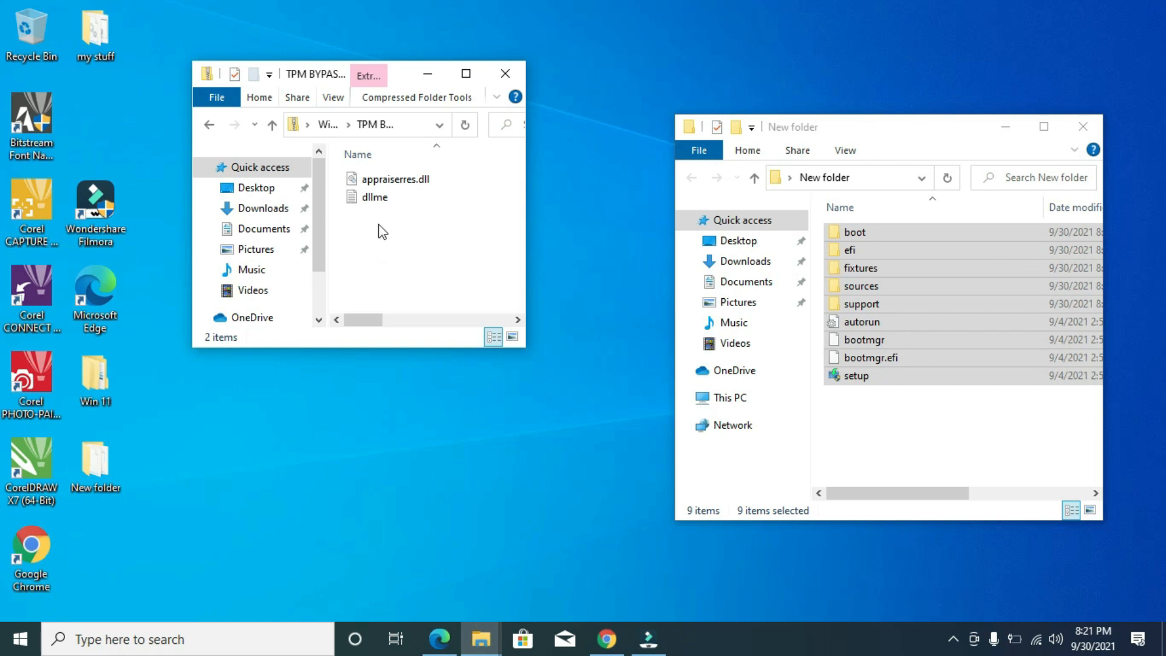
{"action": "left_click", "coordinate": [372, 198]}
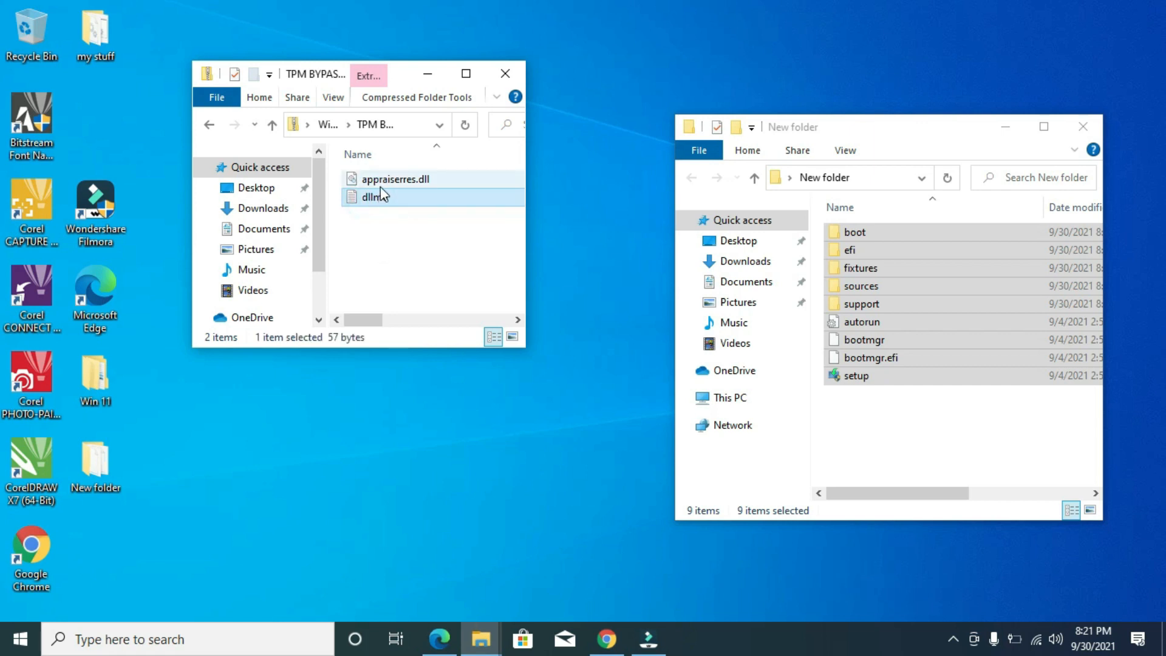
{"action": "left_click", "coordinate": [376, 179]}
{"action": "left_click", "coordinate": [370, 197], "text": "ctrl"}
{"action": "right_click", "coordinate": [371, 198]}
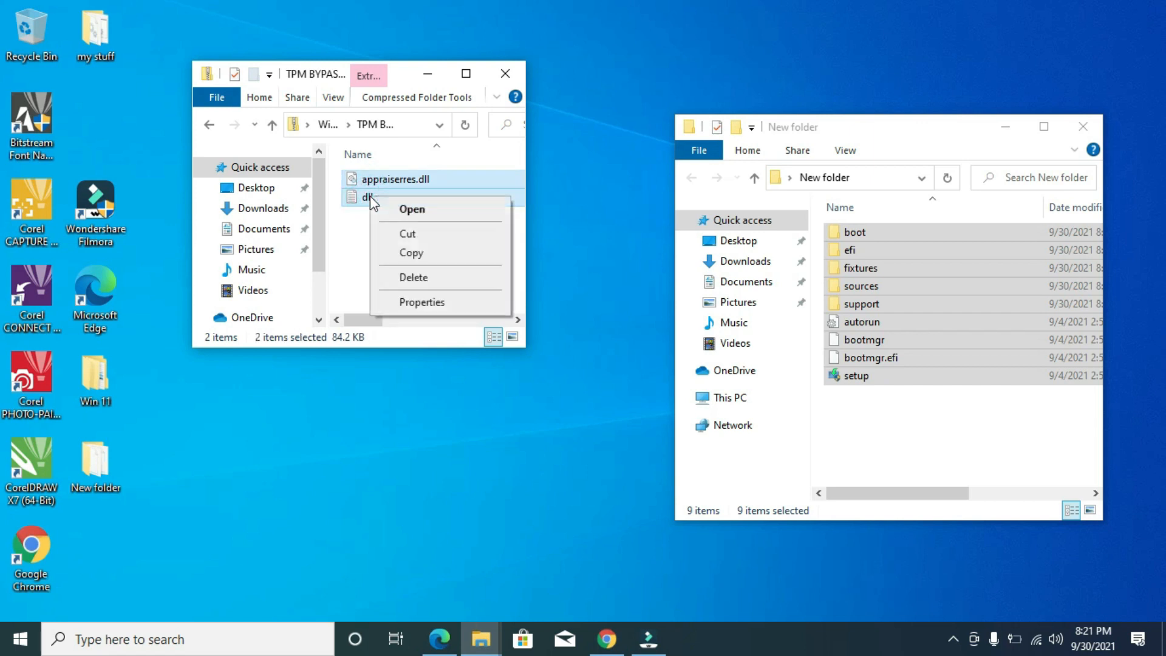
{"action": "left_click", "coordinate": [412, 252]}
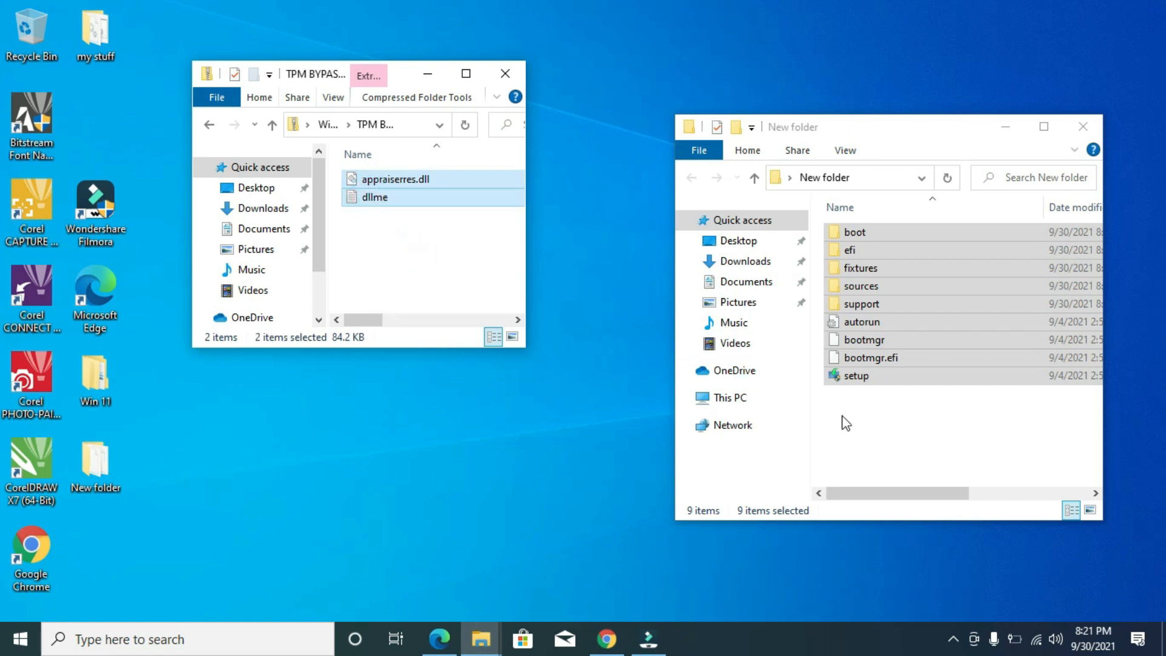
Step: Paste the two copied files into the sources folder of New folder, replacing the existing appraiserres.dll, and close the archive window
{"action": "left_click", "coordinate": [879, 447]}
{"action": "left_click_drag", "start_coordinate": [933, 124], "coordinate": [881, 83]}
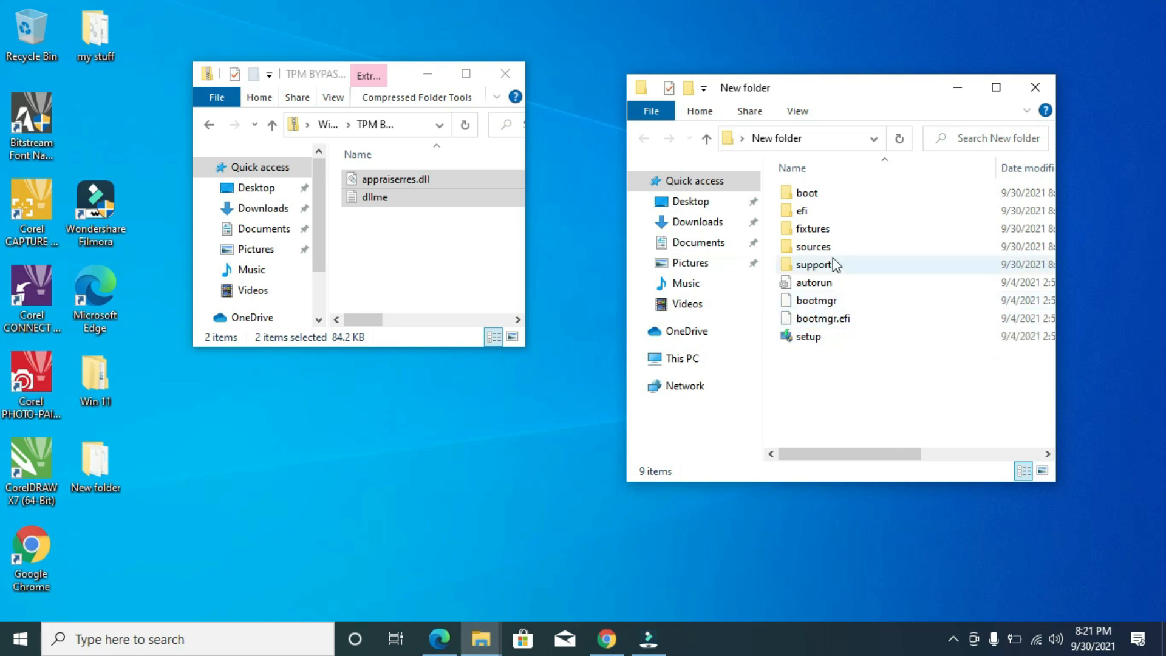
{"action": "left_click", "coordinate": [809, 253]}
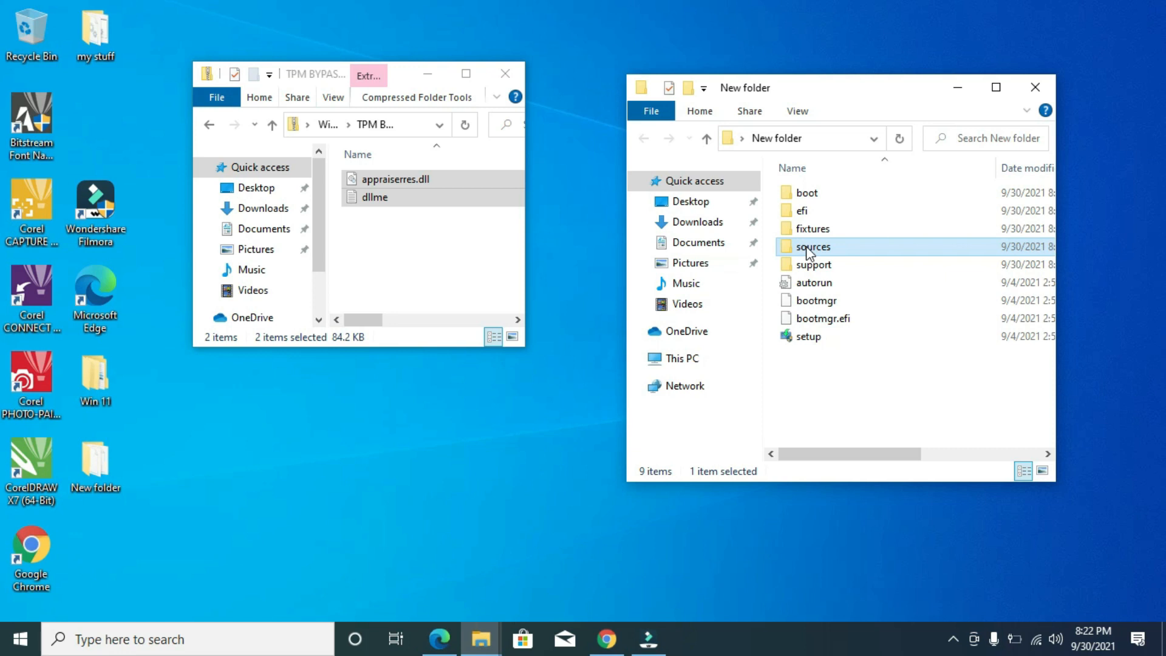
{"action": "double_click", "coordinate": [808, 249]}
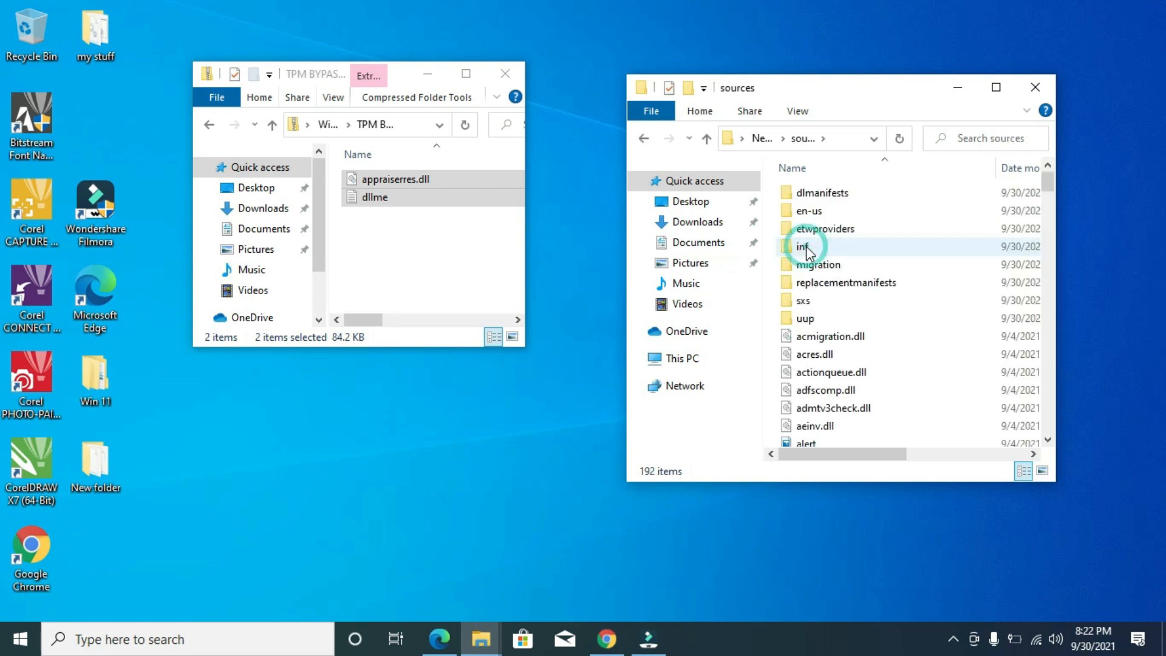
{"action": "right_click", "coordinate": [771, 316]}
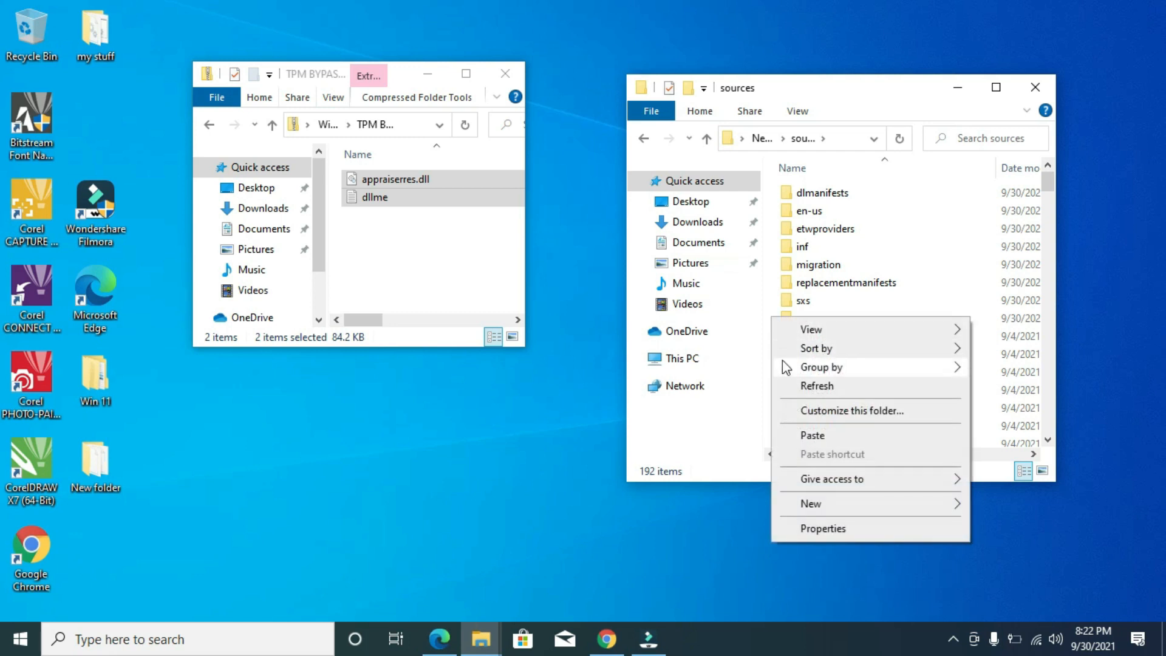
{"action": "left_click", "coordinate": [816, 435]}
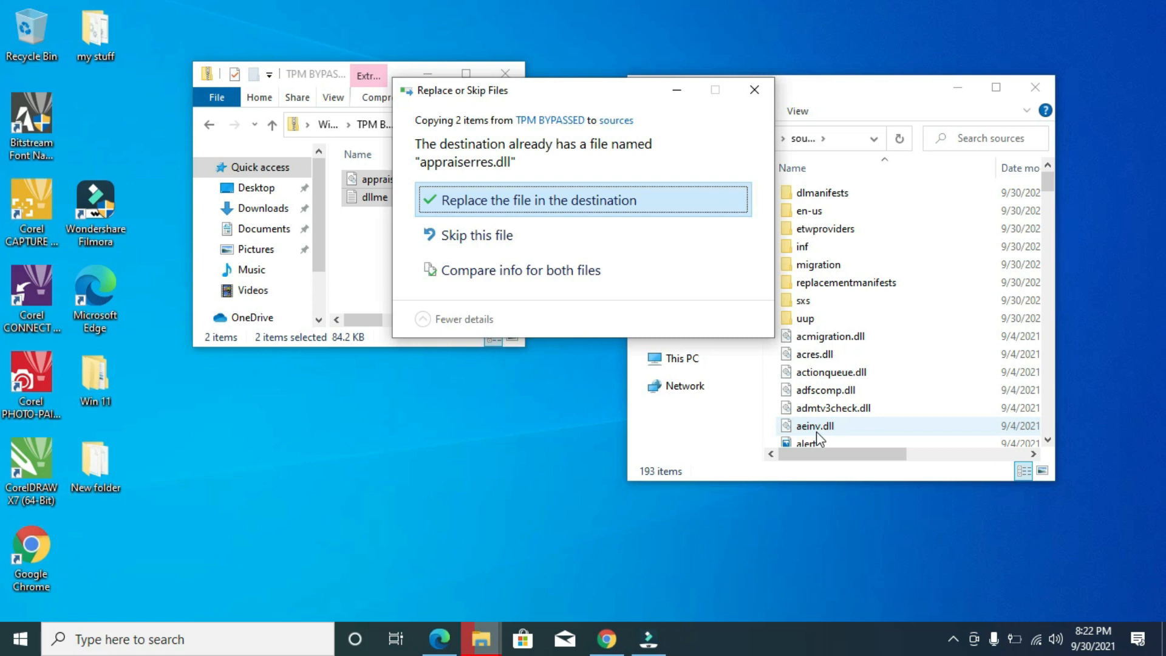
{"action": "left_click", "coordinate": [567, 202]}
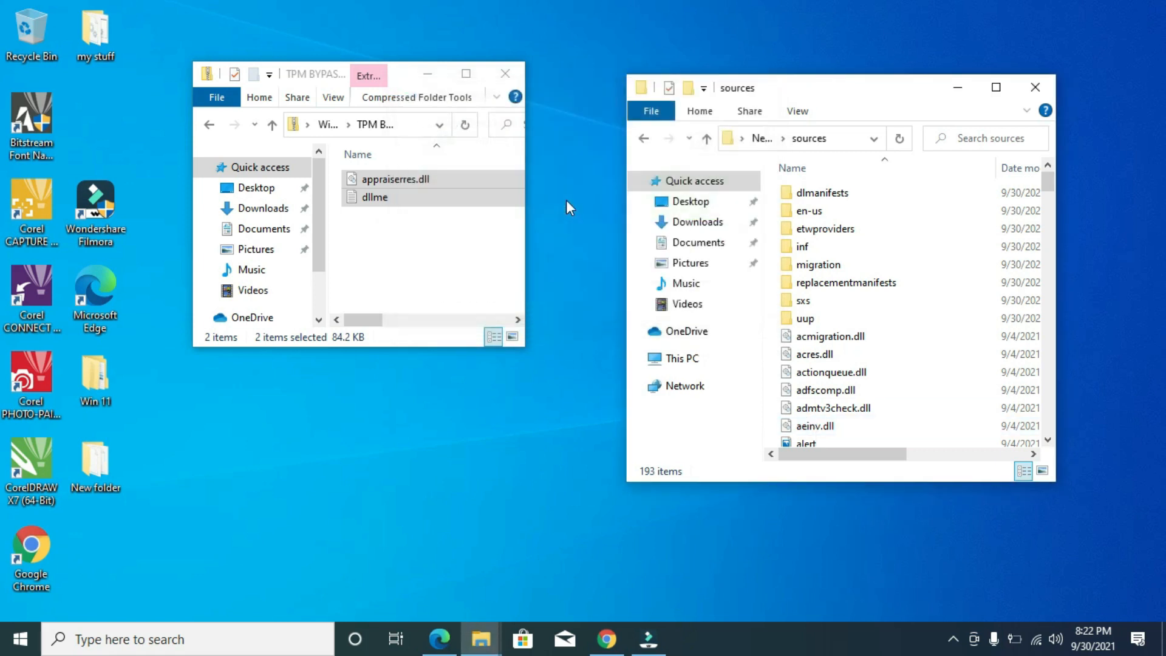
{"action": "left_click", "coordinate": [502, 69]}
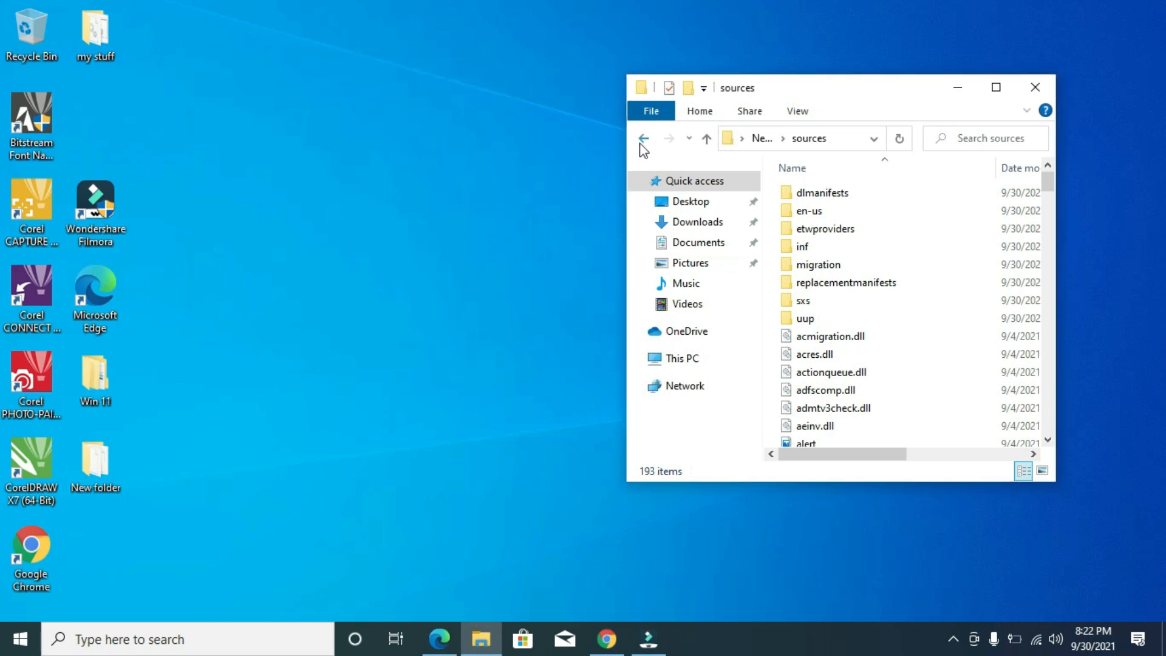
Step: Go back to the top level of New folder and launch the Windows 11 setup file
{"action": "left_click", "coordinate": [643, 140]}
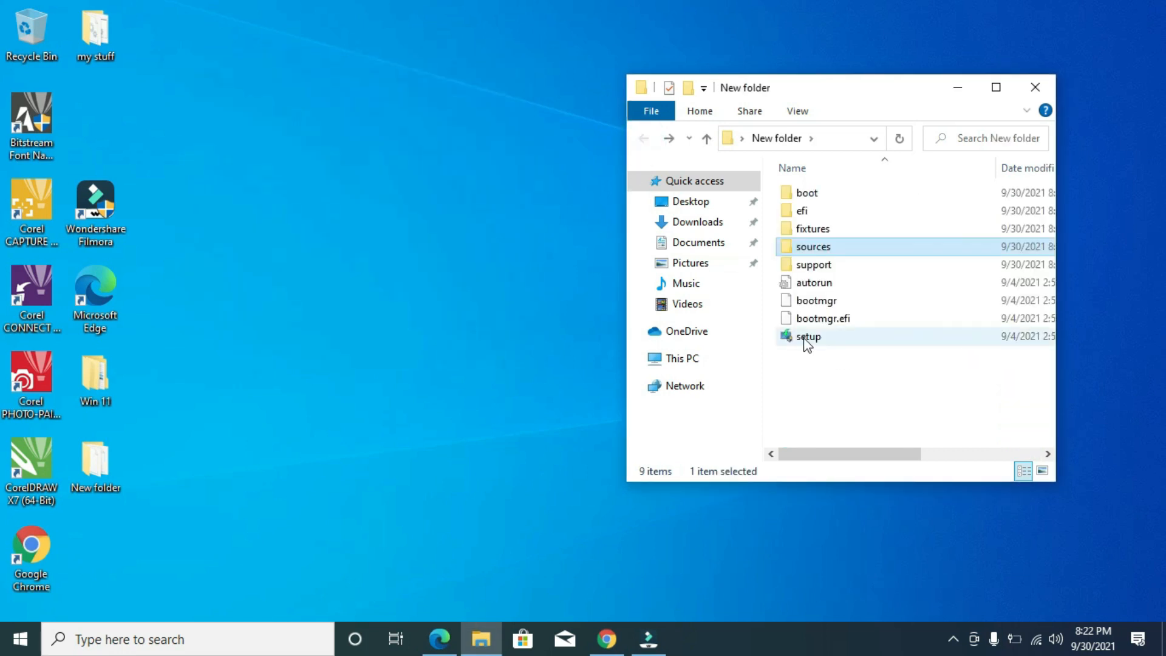
{"action": "left_click_drag", "start_coordinate": [905, 90], "coordinate": [632, 62]}
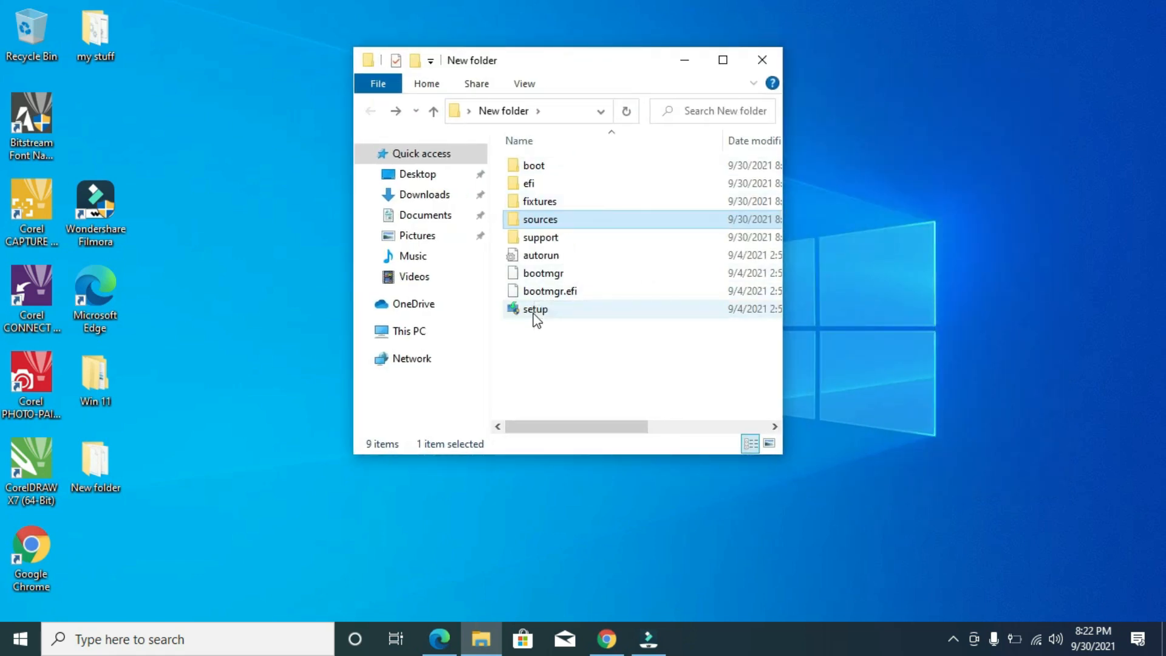
{"action": "double_click", "coordinate": [535, 309]}
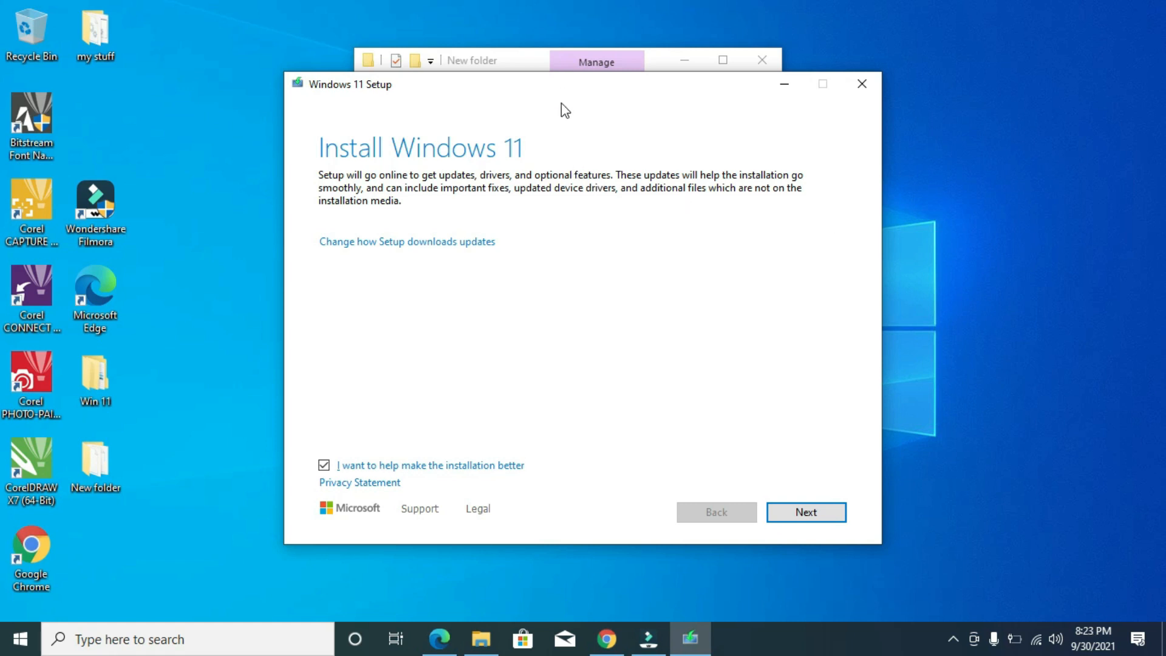
Step: Set Setup's update download choice to Not right now and turn off "I want to help make the installation better"
{"action": "left_click", "coordinate": [395, 242]}
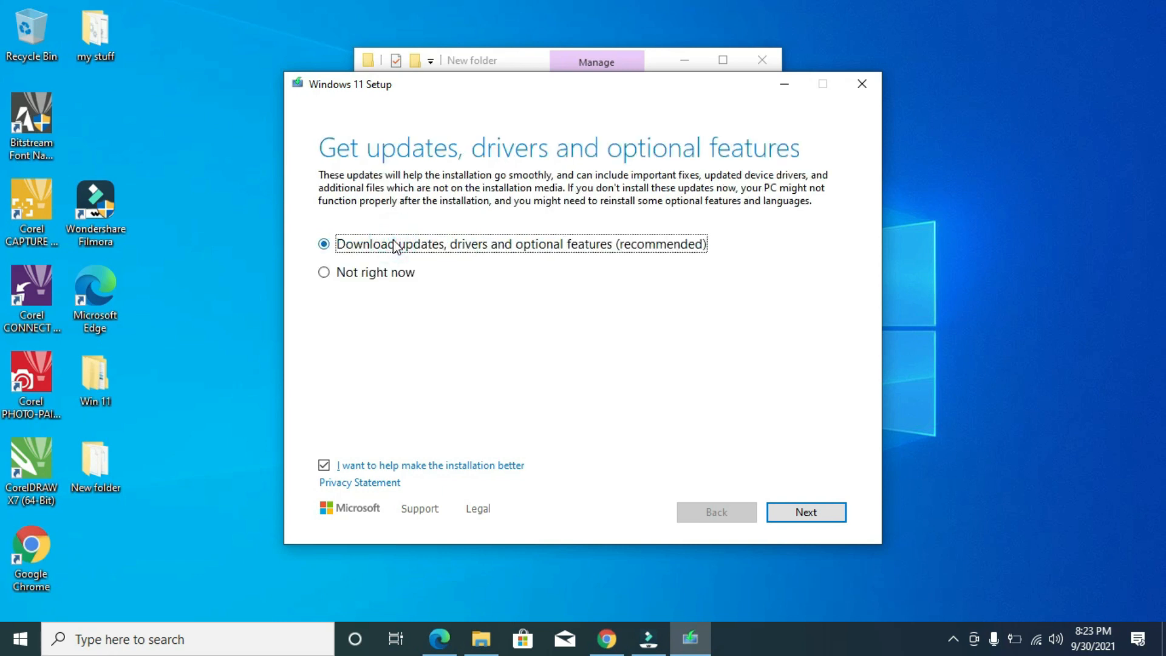
{"action": "left_click", "coordinate": [351, 274]}
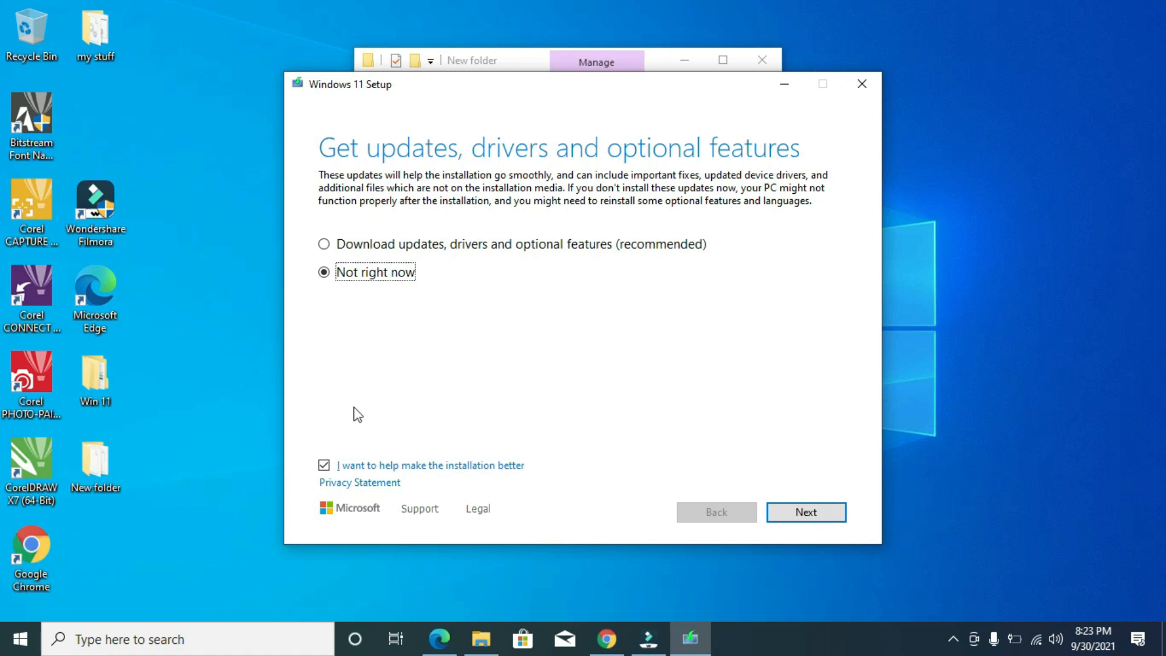
{"action": "left_click", "coordinate": [326, 466]}
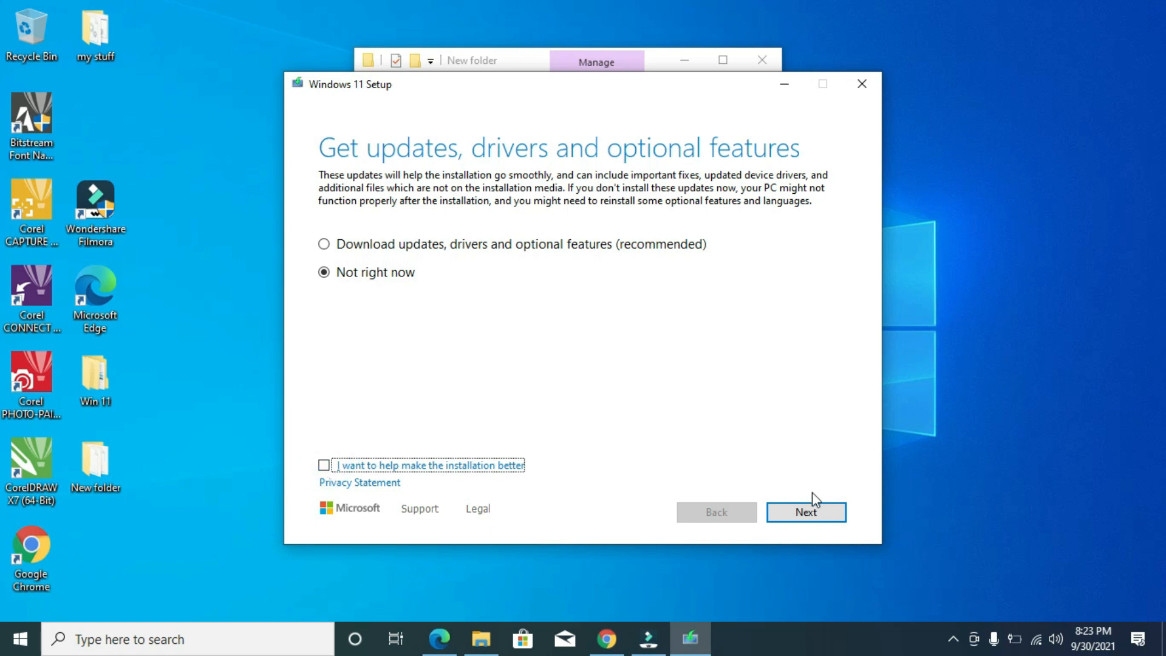
Step: Continue to the applicable notices and license terms, review them to the end and accept them
{"action": "left_click", "coordinate": [812, 513]}
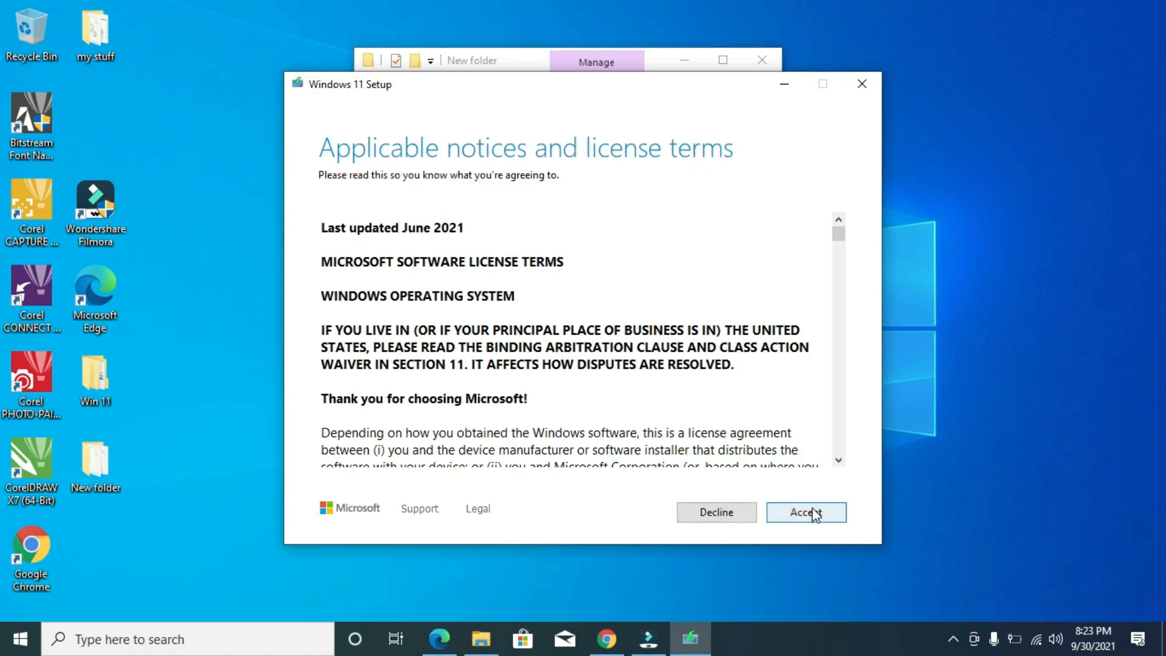
{"action": "left_click_drag", "start_coordinate": [838, 234], "coordinate": [849, 480]}
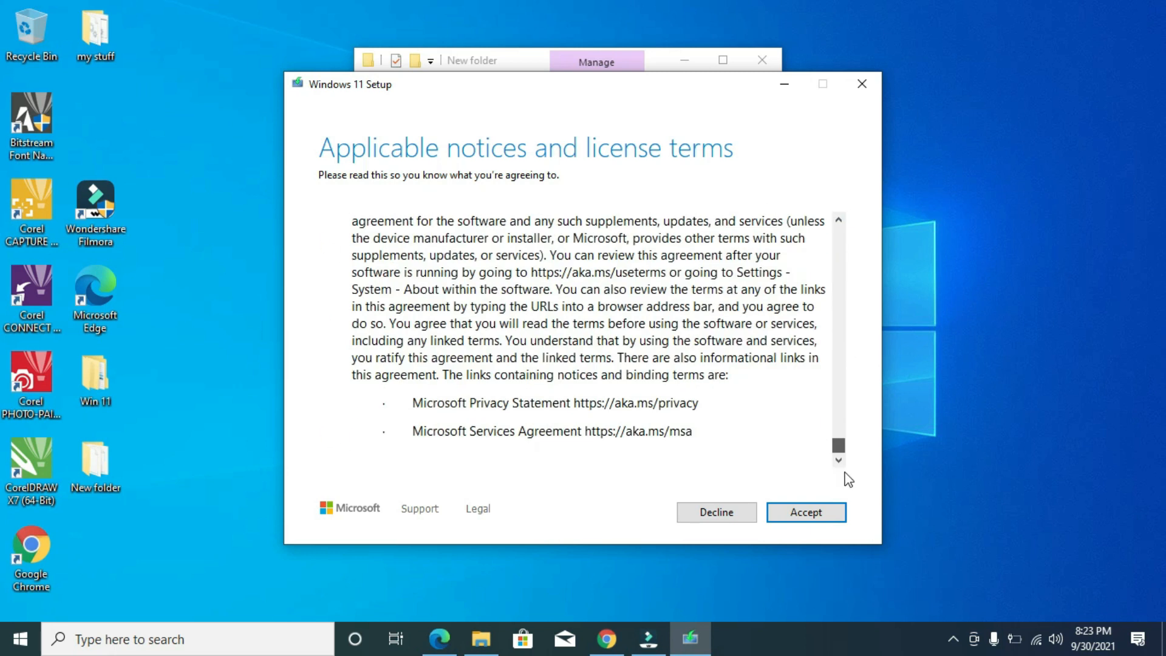
{"action": "left_click", "coordinate": [816, 516]}
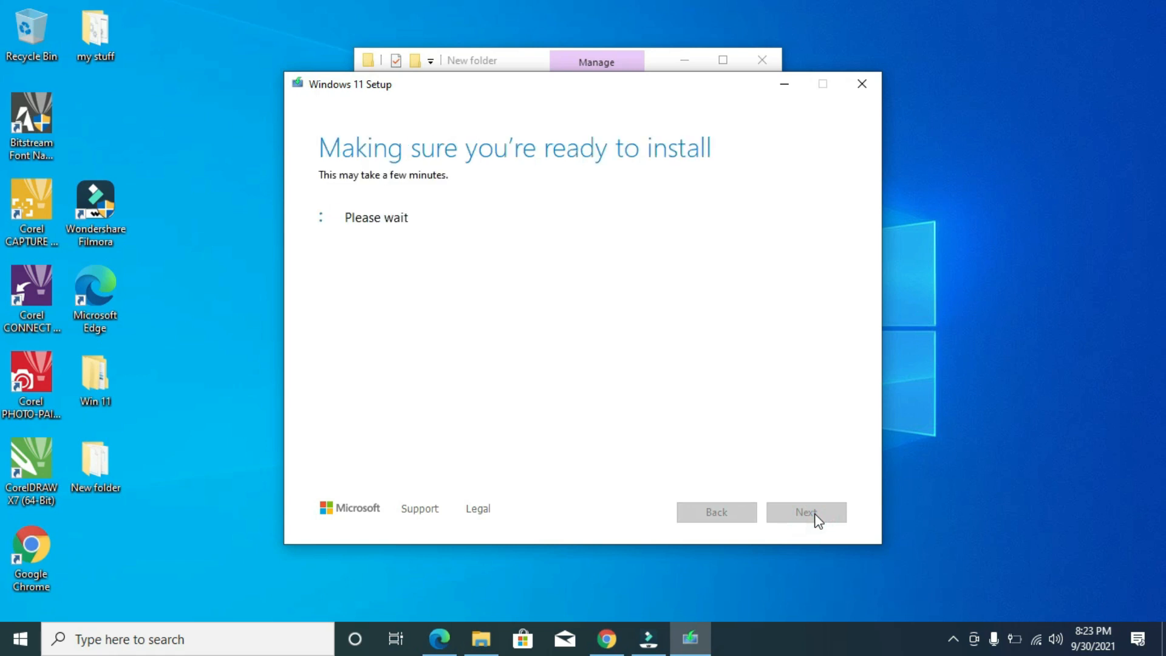